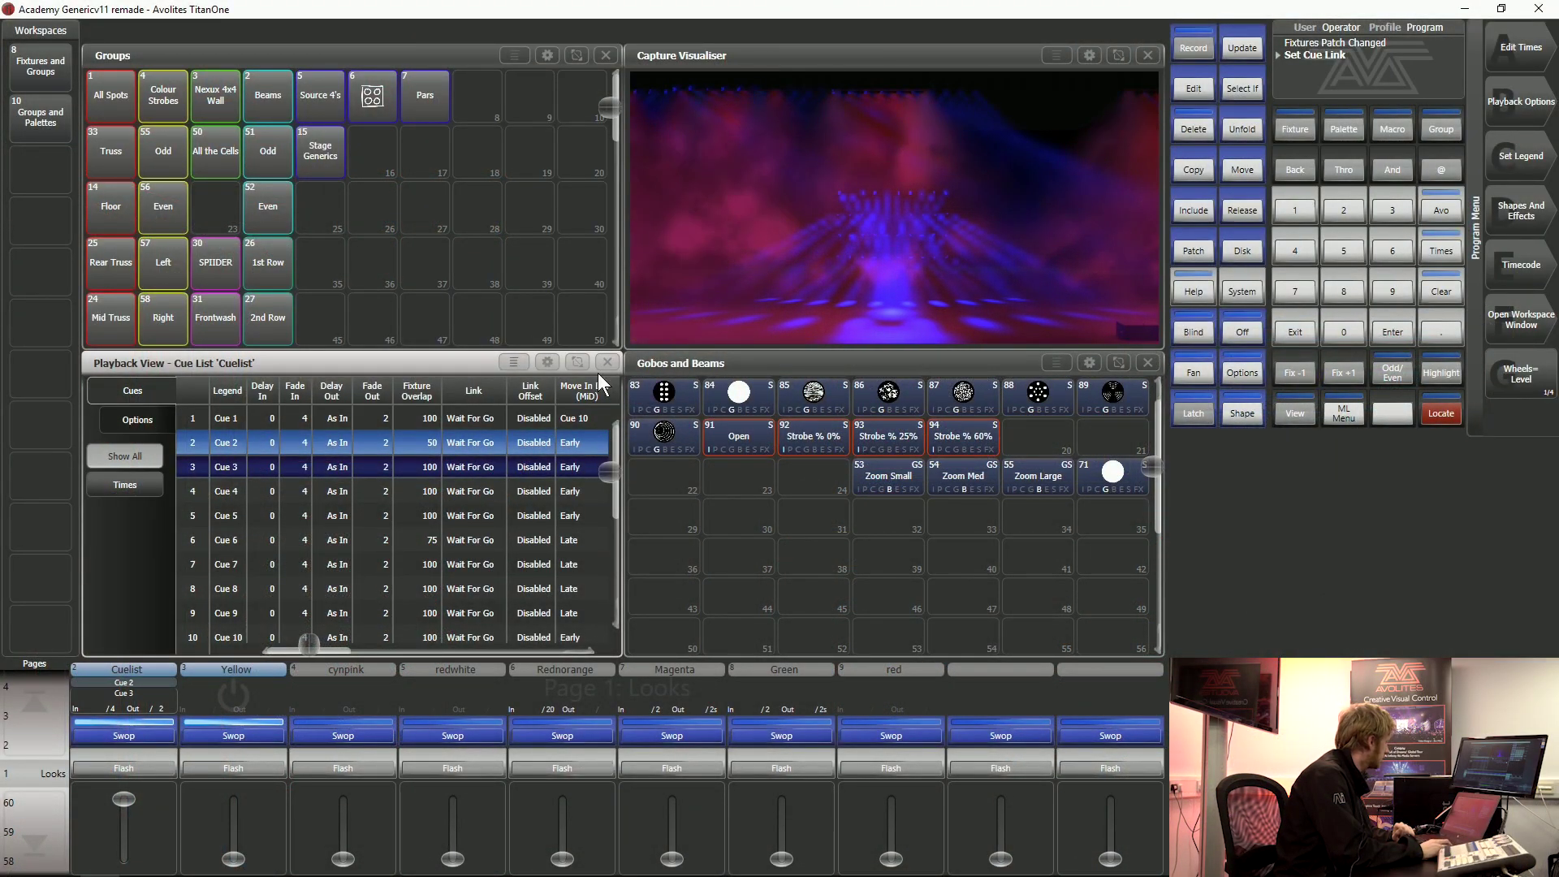
- Maximise the Cuelist playback view using the centre Size & Position preset
{"action": "left_click", "coordinate": [549, 363]}
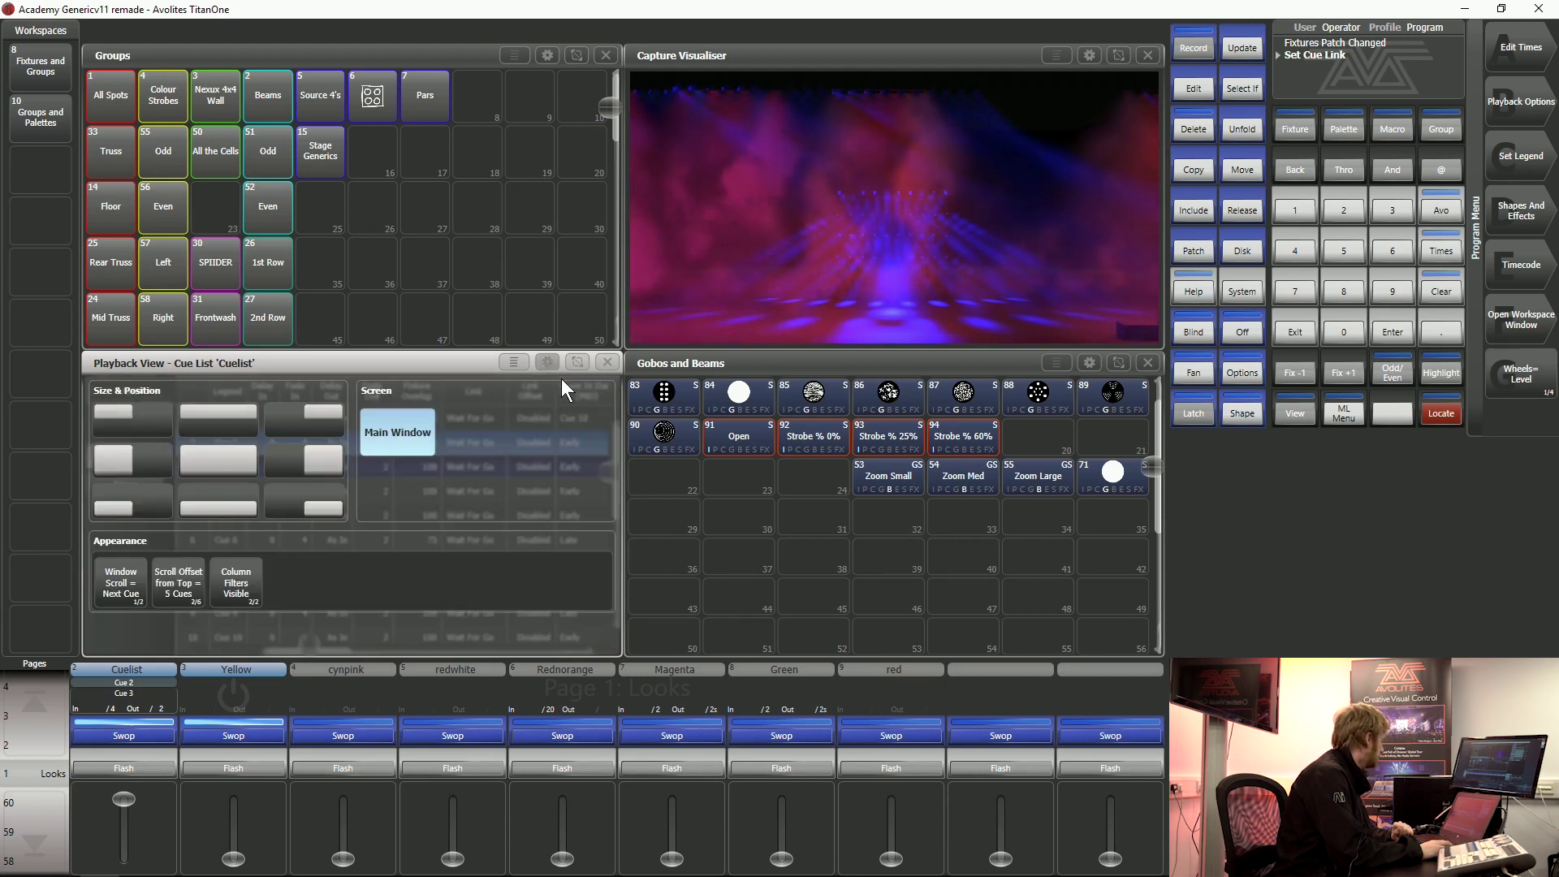
{"action": "left_click", "coordinate": [246, 455]}
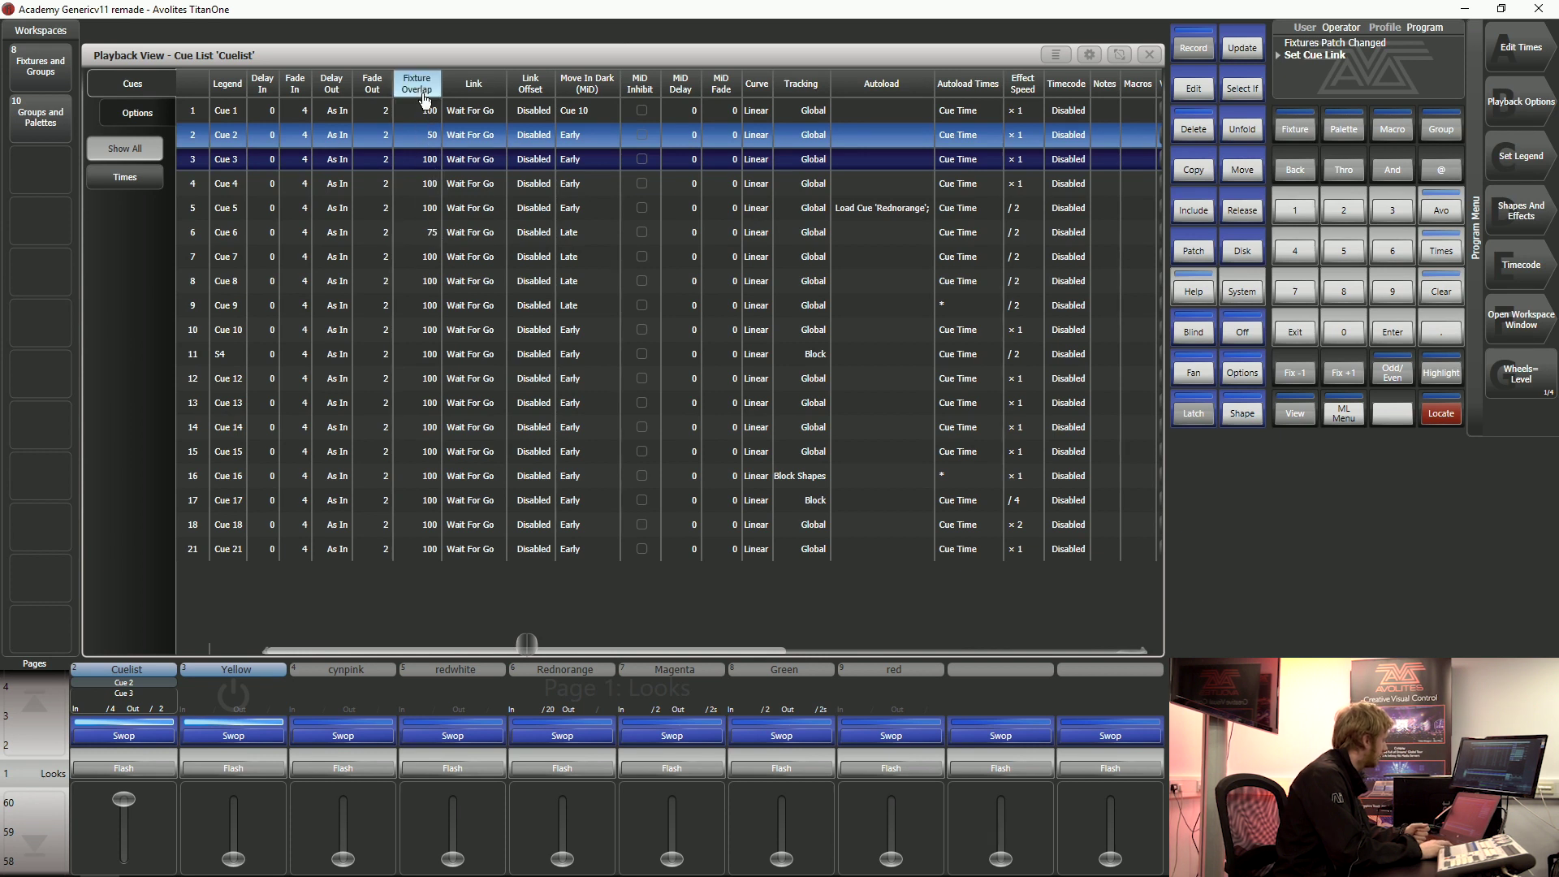
- Give Cues 2–4 a Delay In of 3 seconds
{"action": "left_click", "coordinate": [271, 136]}
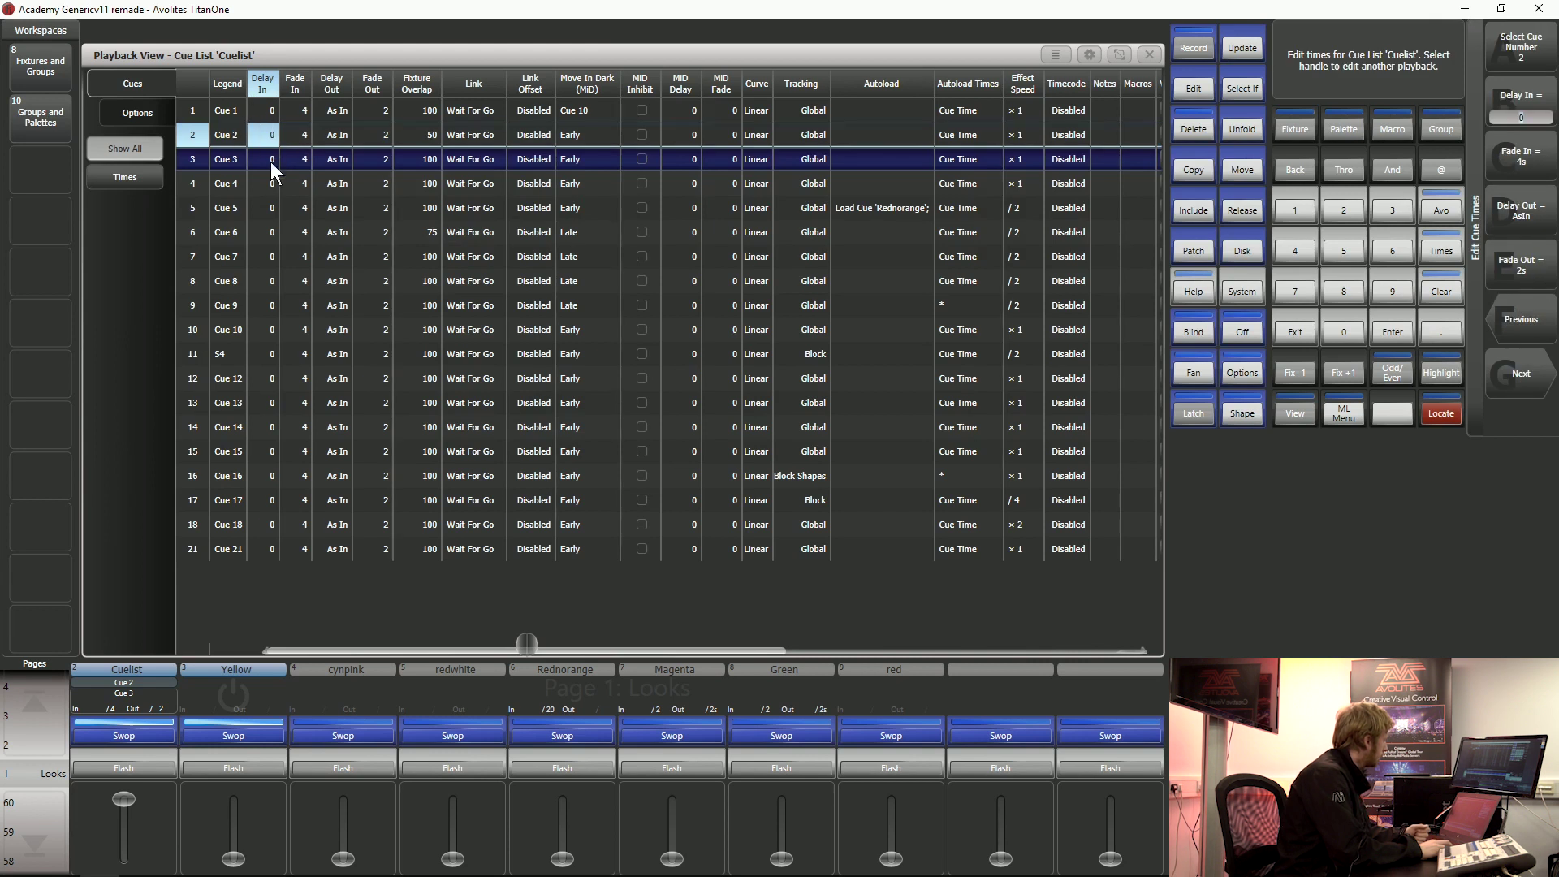
{"action": "left_click", "coordinate": [269, 179], "text": "shift"}
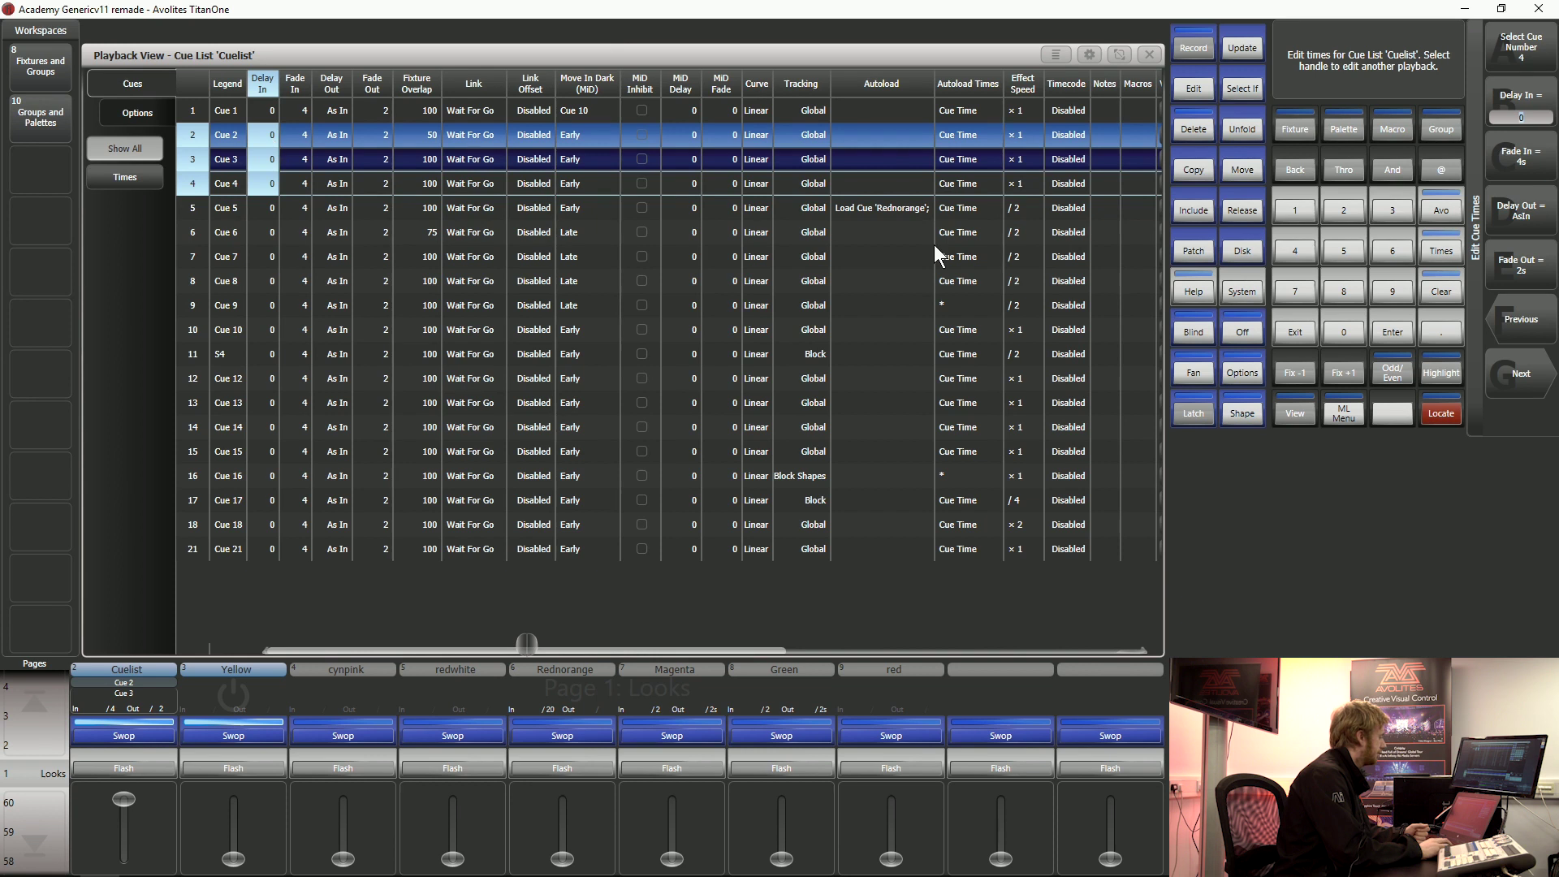
{"action": "left_click", "coordinate": [1392, 213]}
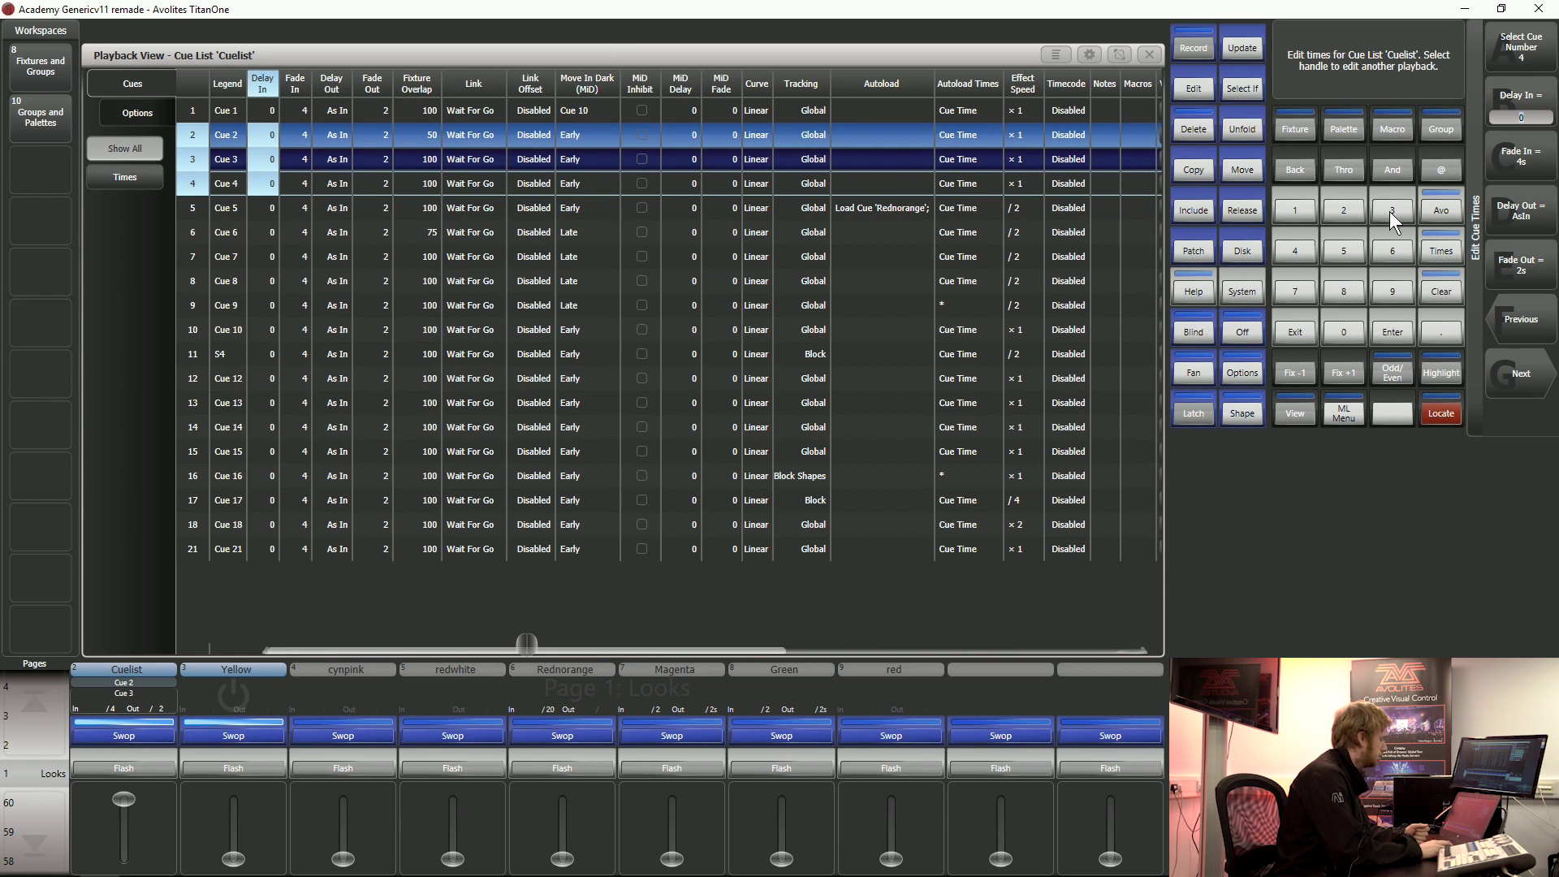
{"action": "left_click", "coordinate": [1394, 333]}
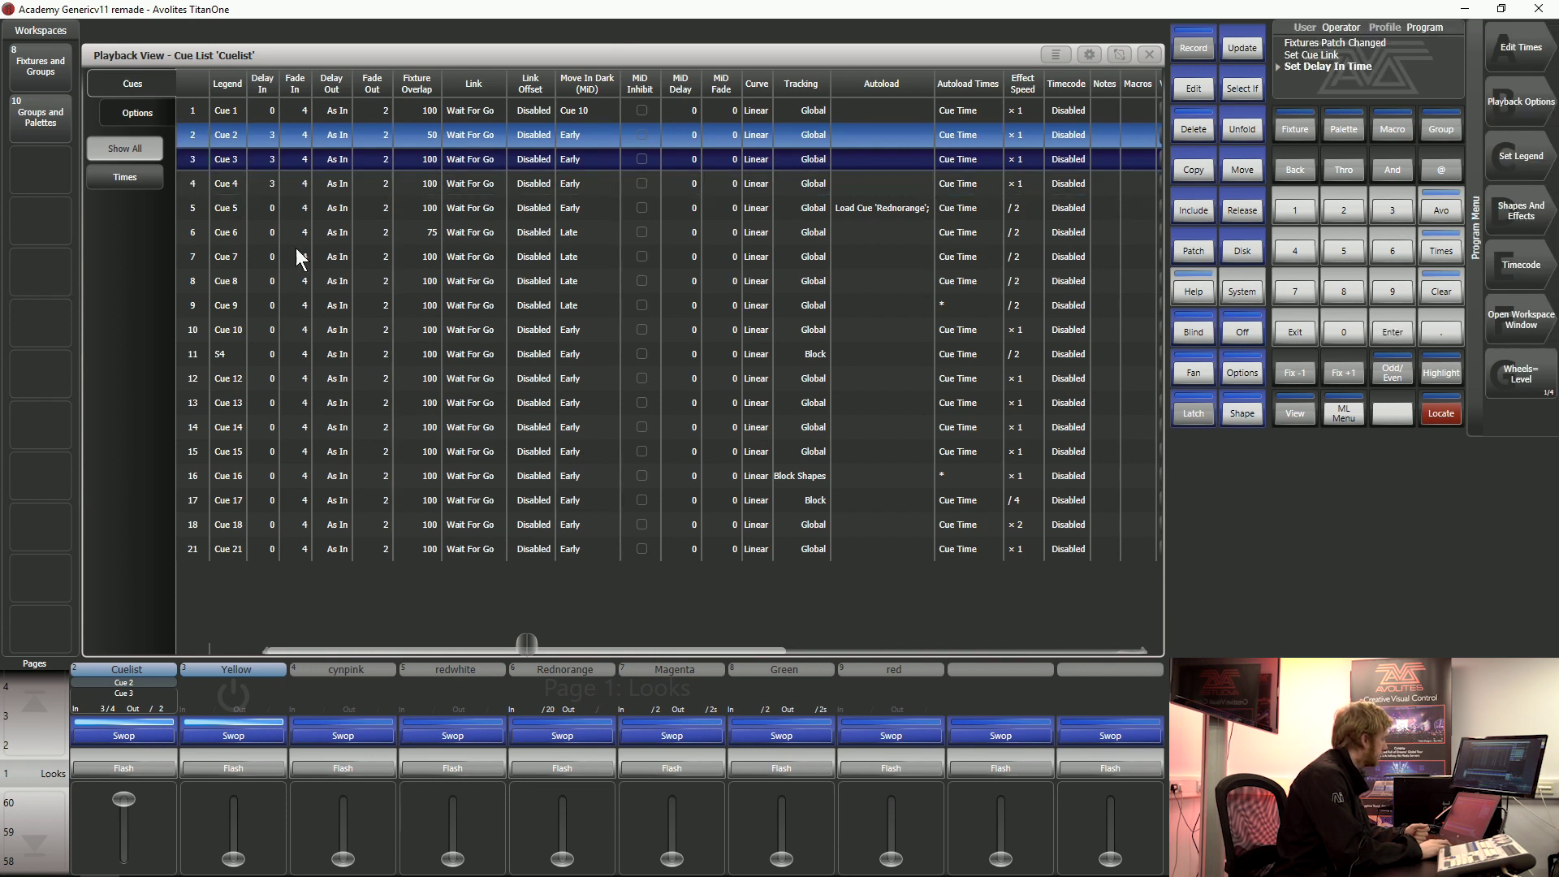
{"action": "left_click", "coordinate": [1090, 54]}
- Dock the cue list smaller, run Cuelist on to Cue 3, then maximise the cue list again
{"action": "left_click", "coordinate": [247, 182]}
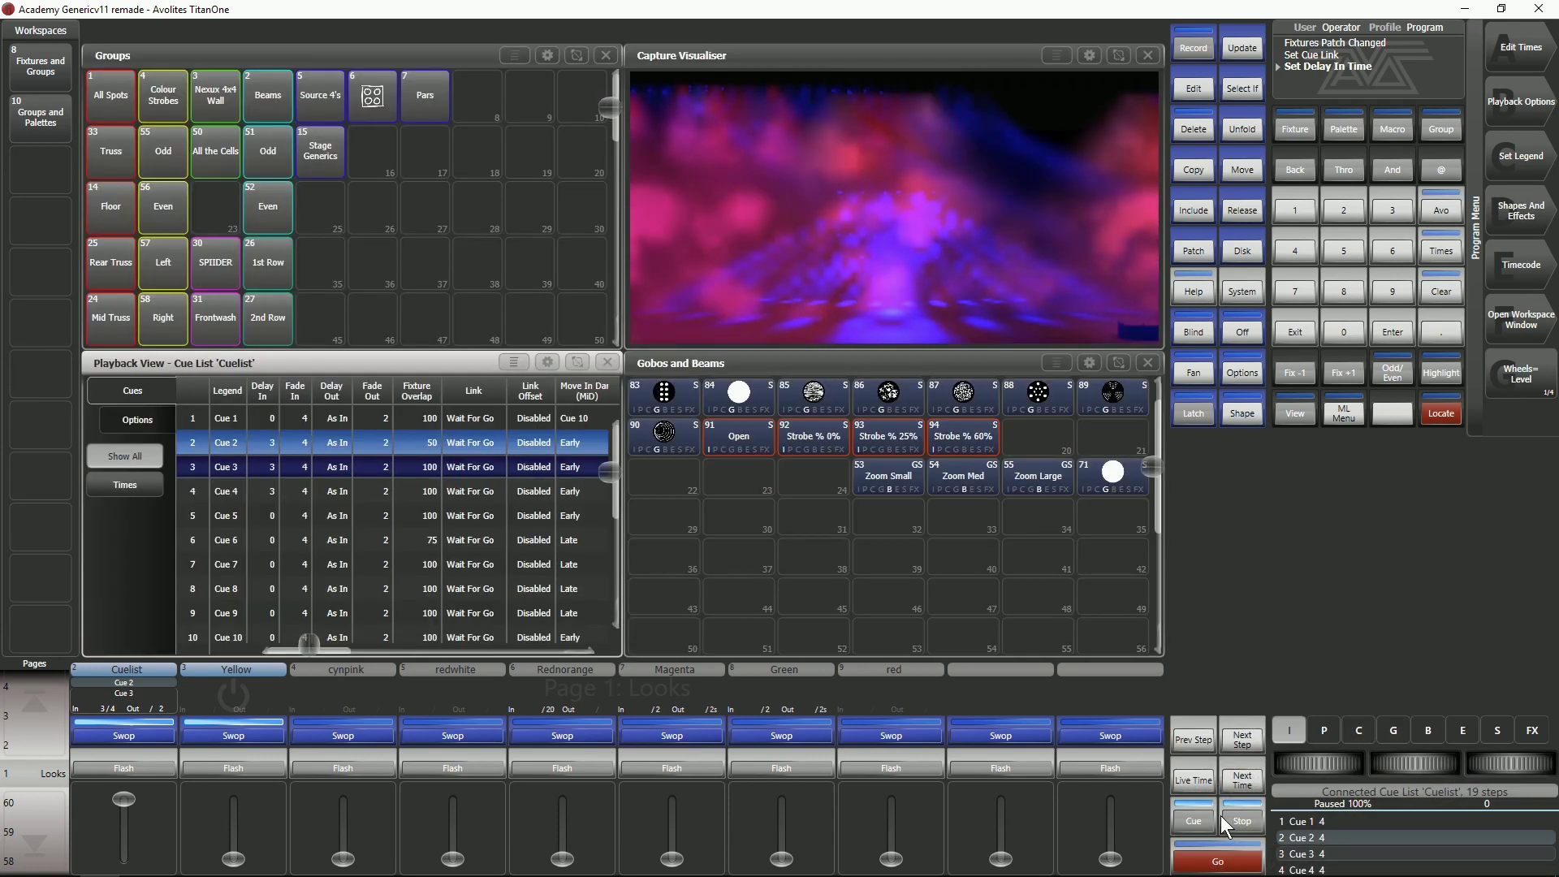
{"action": "left_click", "coordinate": [1219, 863]}
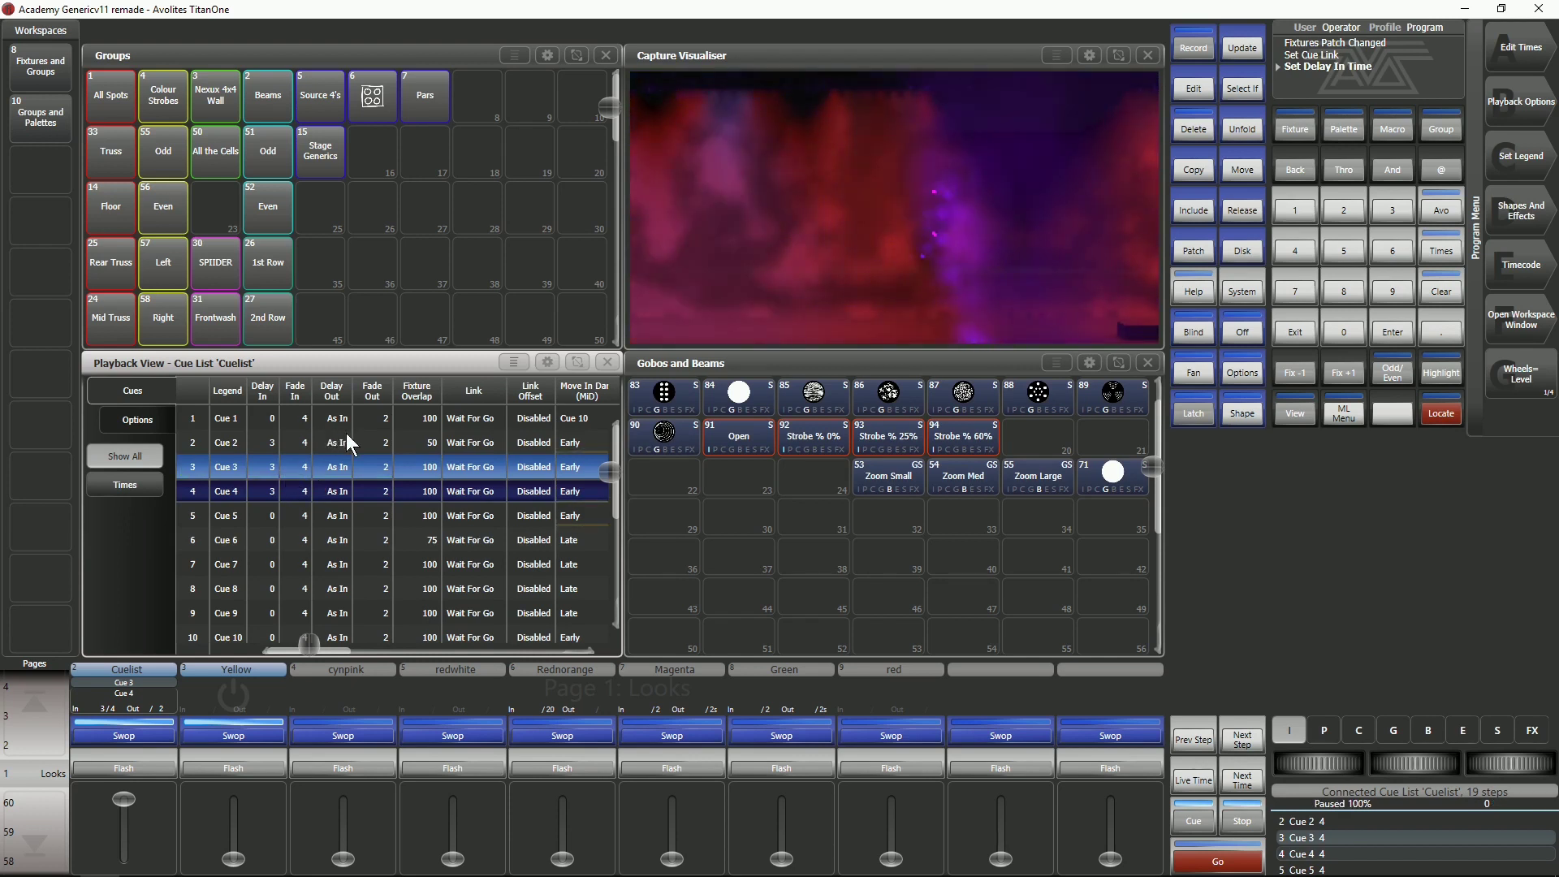
{"action": "left_click", "coordinate": [530, 390]}
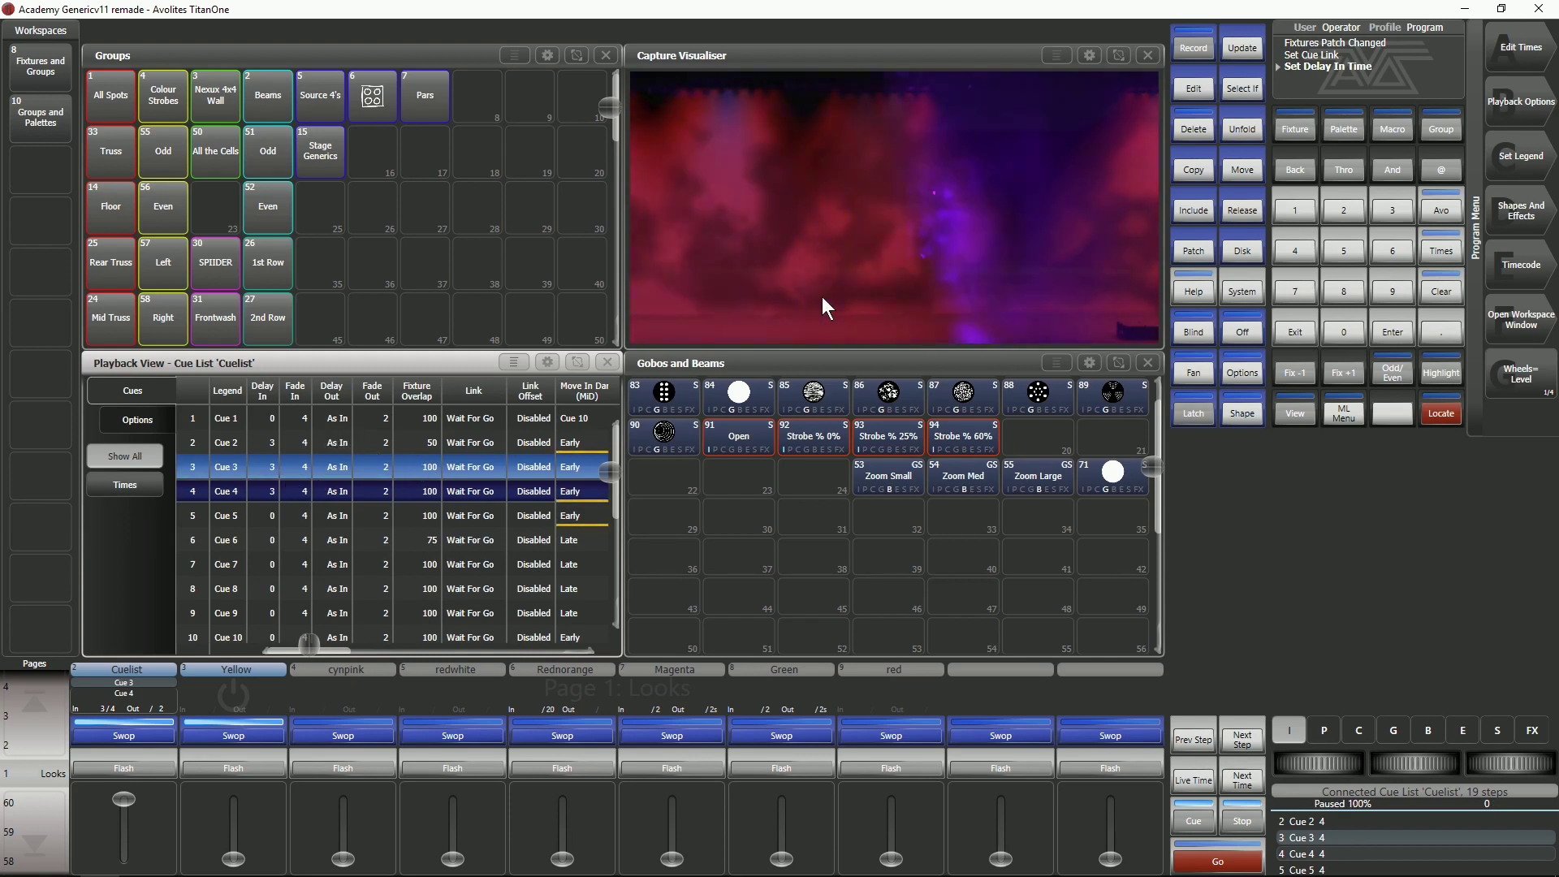
{"action": "left_click", "coordinate": [536, 391]}
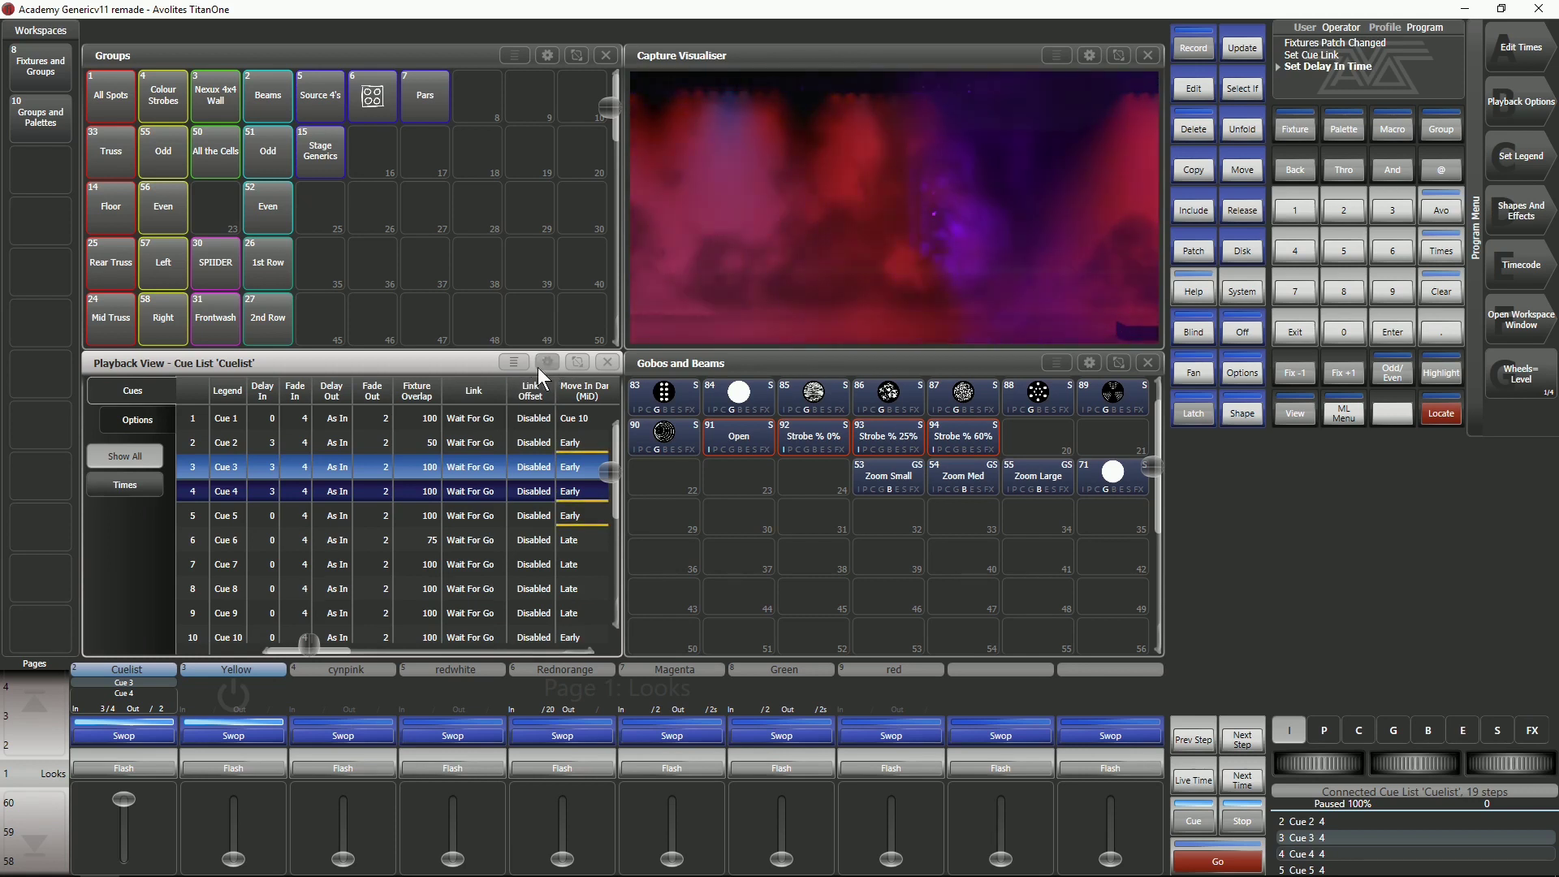
{"action": "left_click", "coordinate": [539, 365]}
{"action": "left_click", "coordinate": [219, 463]}
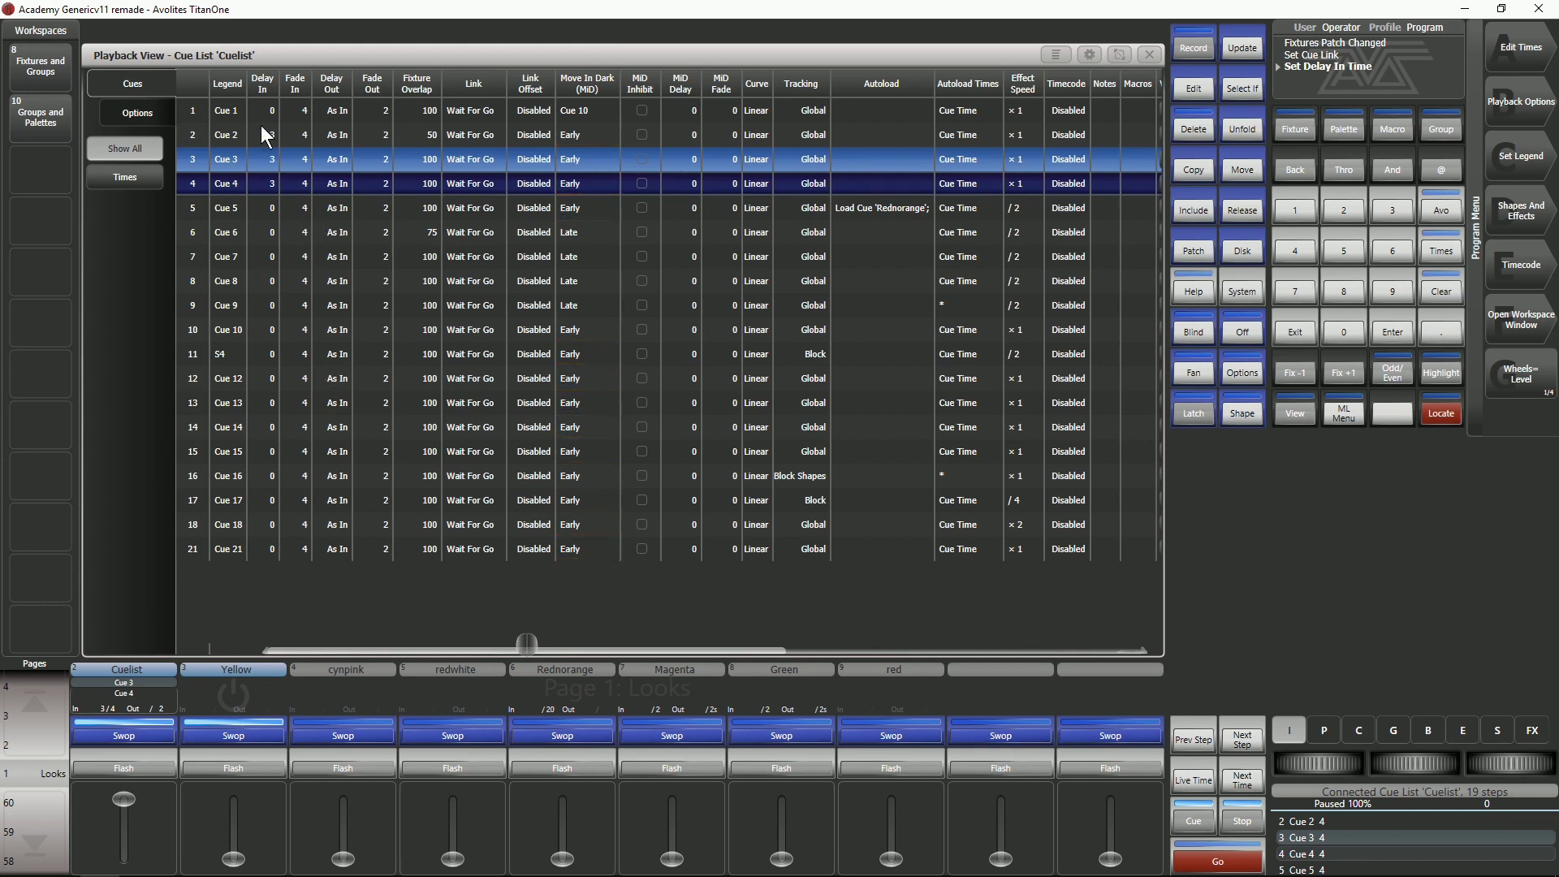
- Reset the Delay In of Cues 2–4 to 0 and give every cue a Fade In of 2
{"action": "left_click_drag", "start_coordinate": [261, 134], "coordinate": [291, 197]}
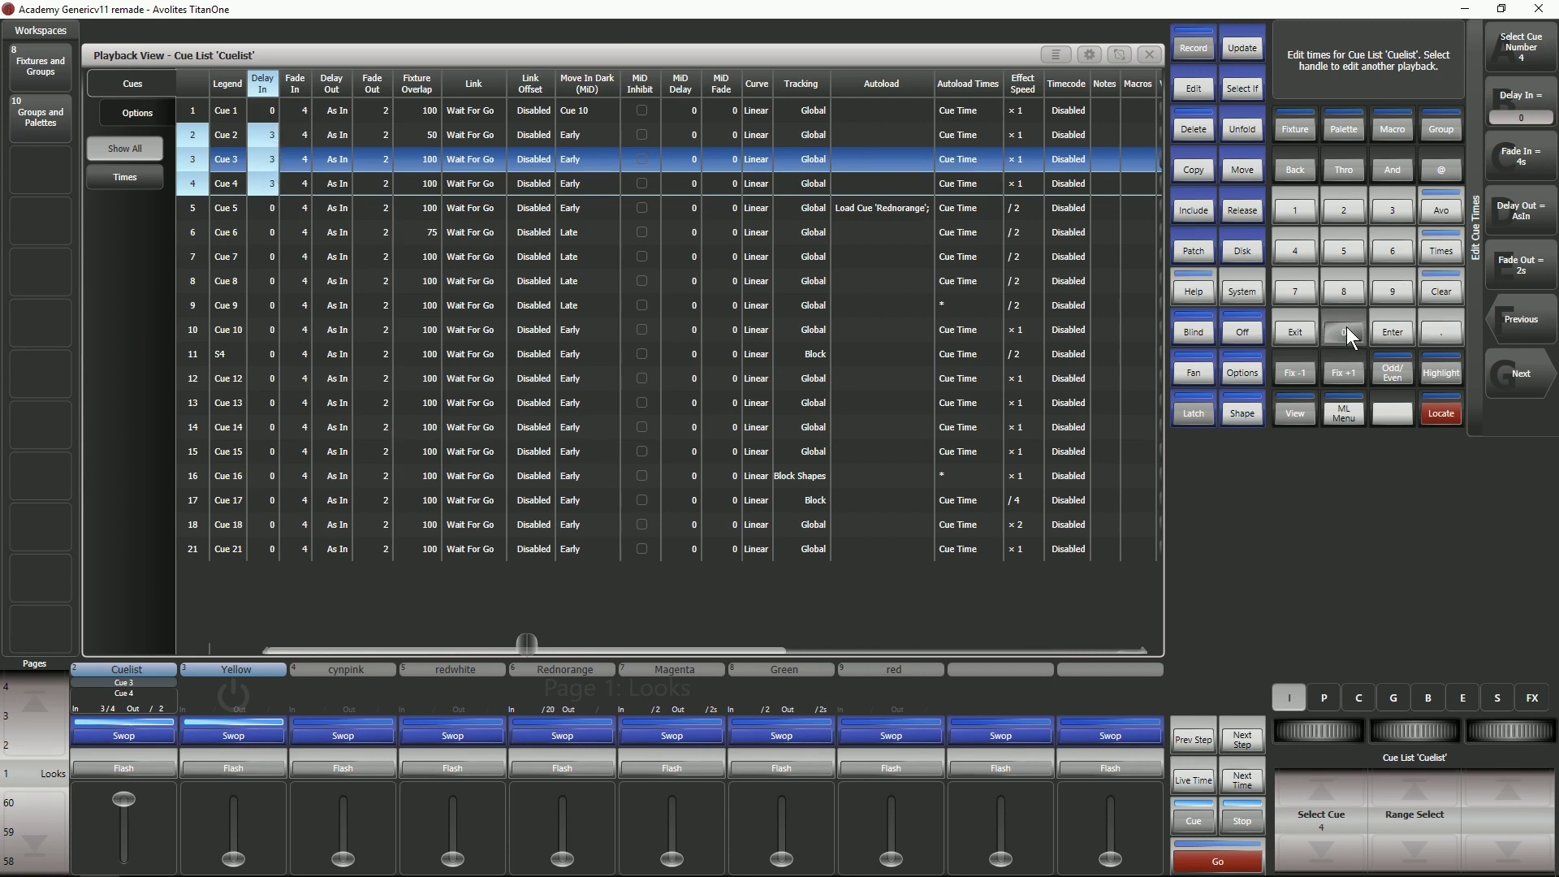
{"action": "left_click", "coordinate": [1390, 333]}
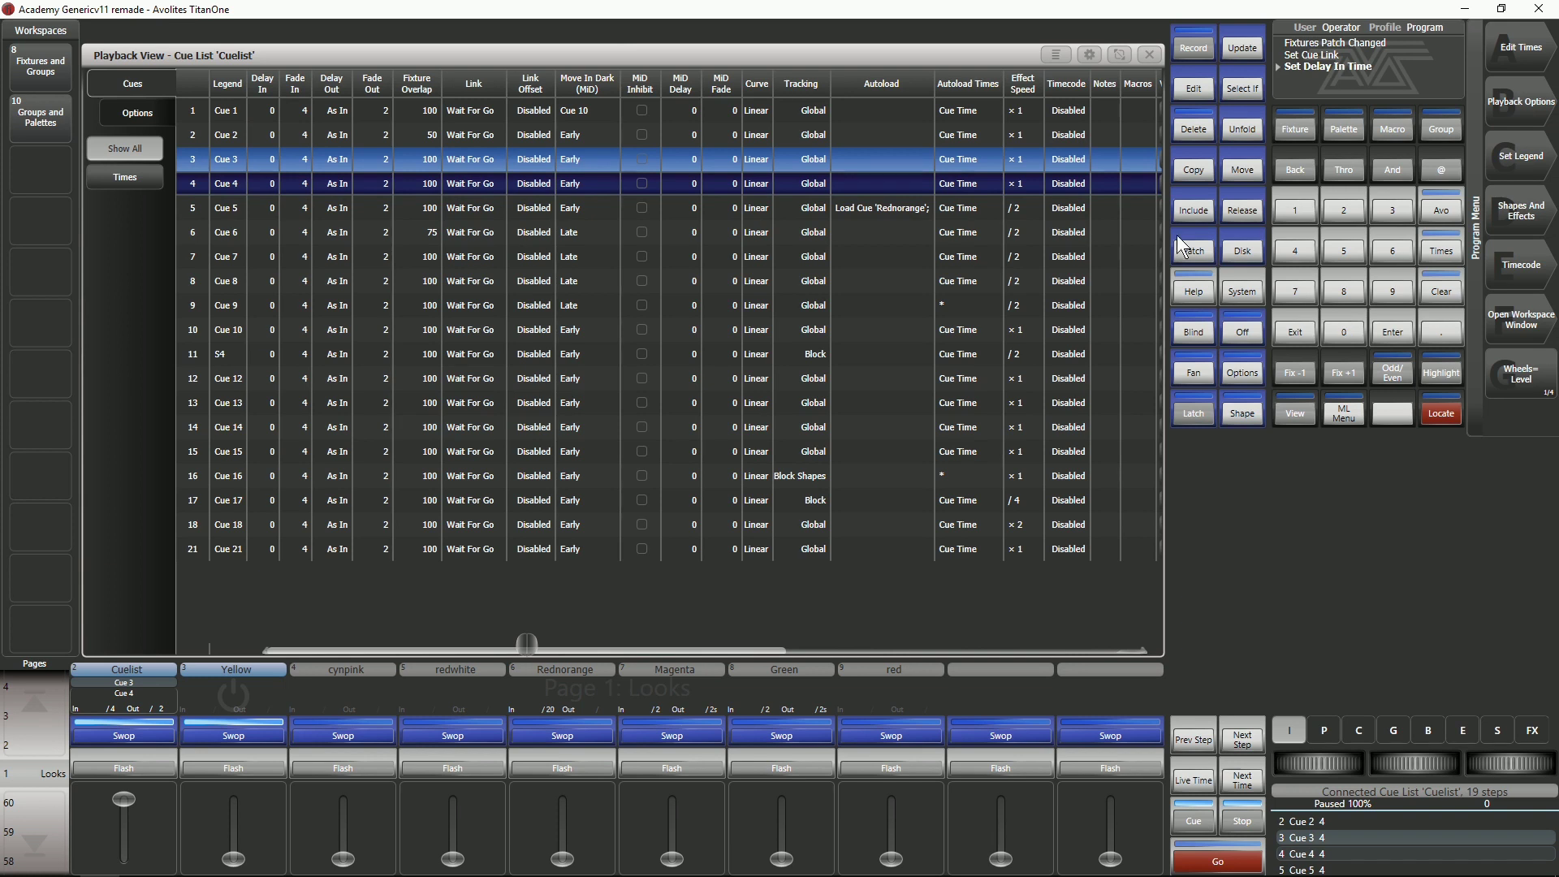
{"action": "left_click", "coordinate": [297, 83]}
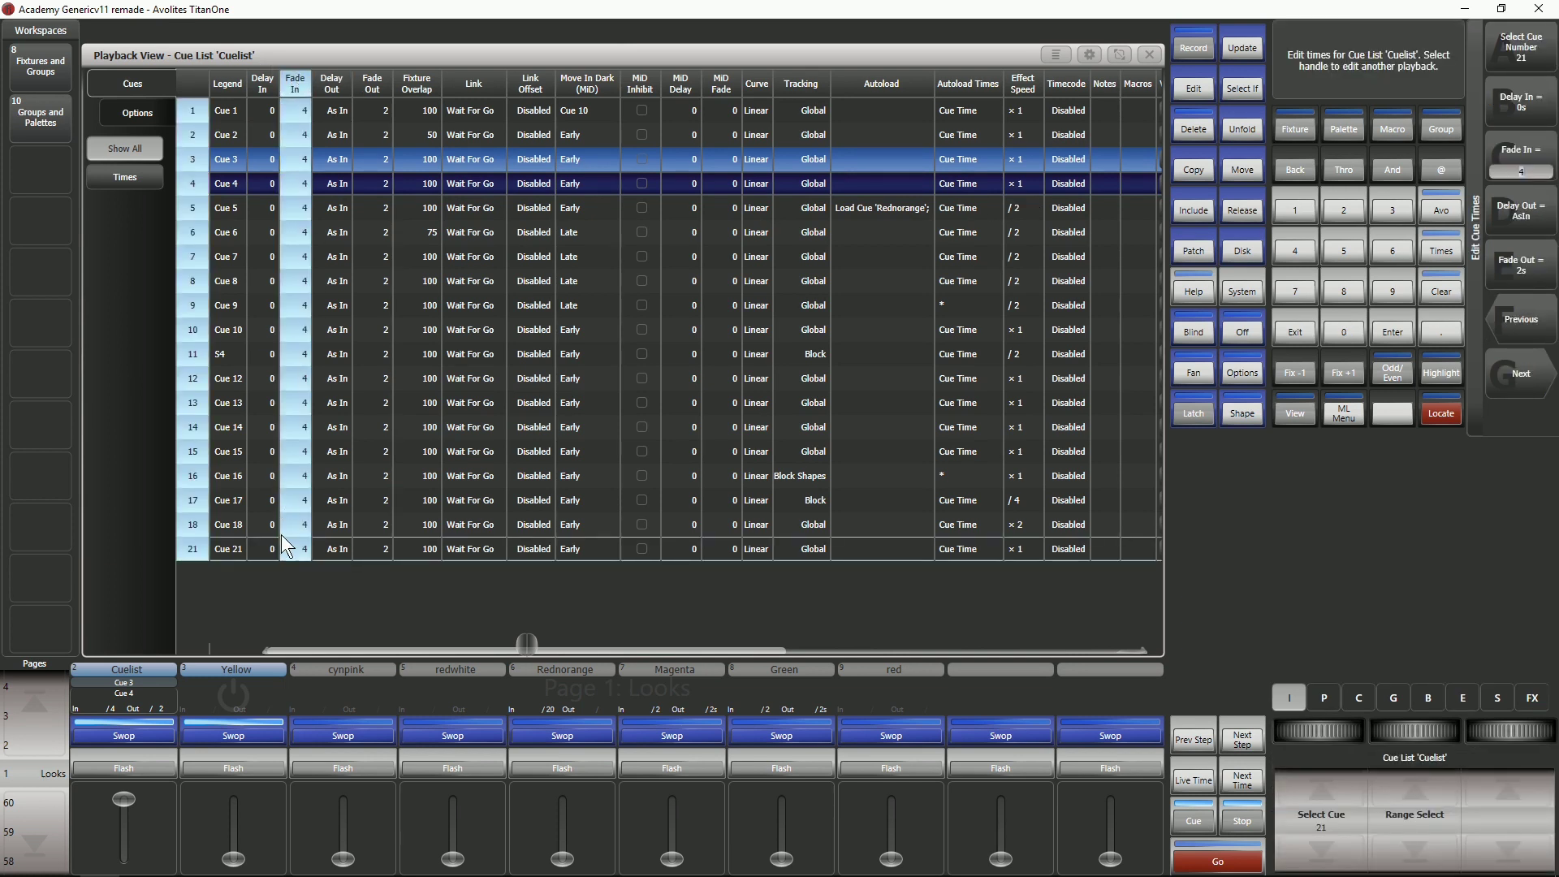
{"action": "left_click", "coordinate": [1350, 217]}
{"action": "left_click", "coordinate": [1394, 331]}
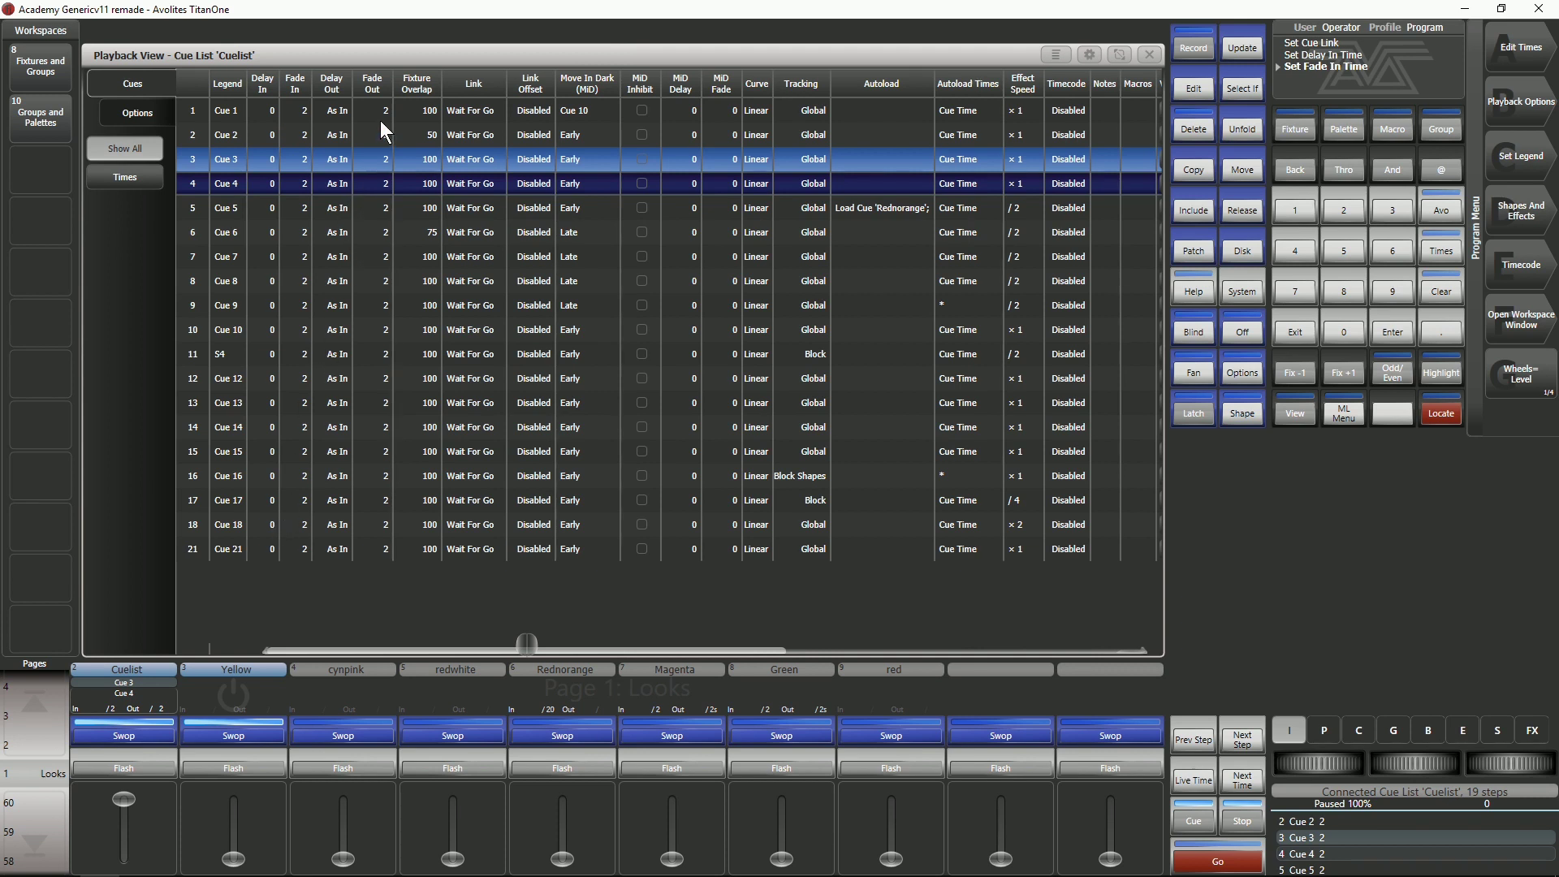
- Link Cues 2 and 3 With Previous Cue, giving link offsets of 2s and 8s
{"action": "left_click", "coordinate": [476, 109]}
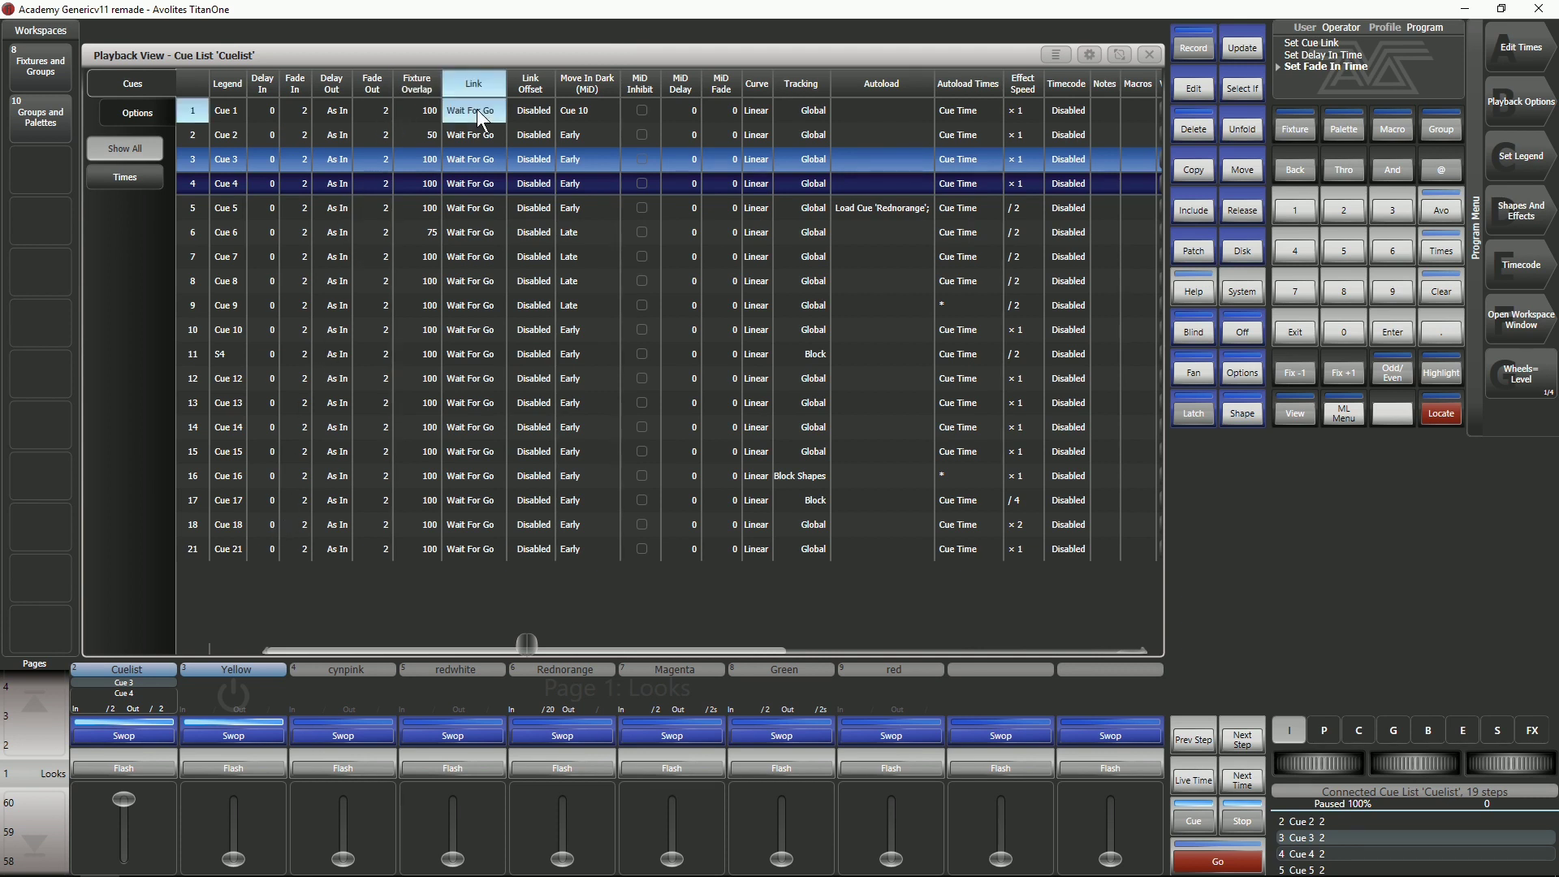
{"action": "left_click_drag", "start_coordinate": [476, 109], "coordinate": [475, 177]}
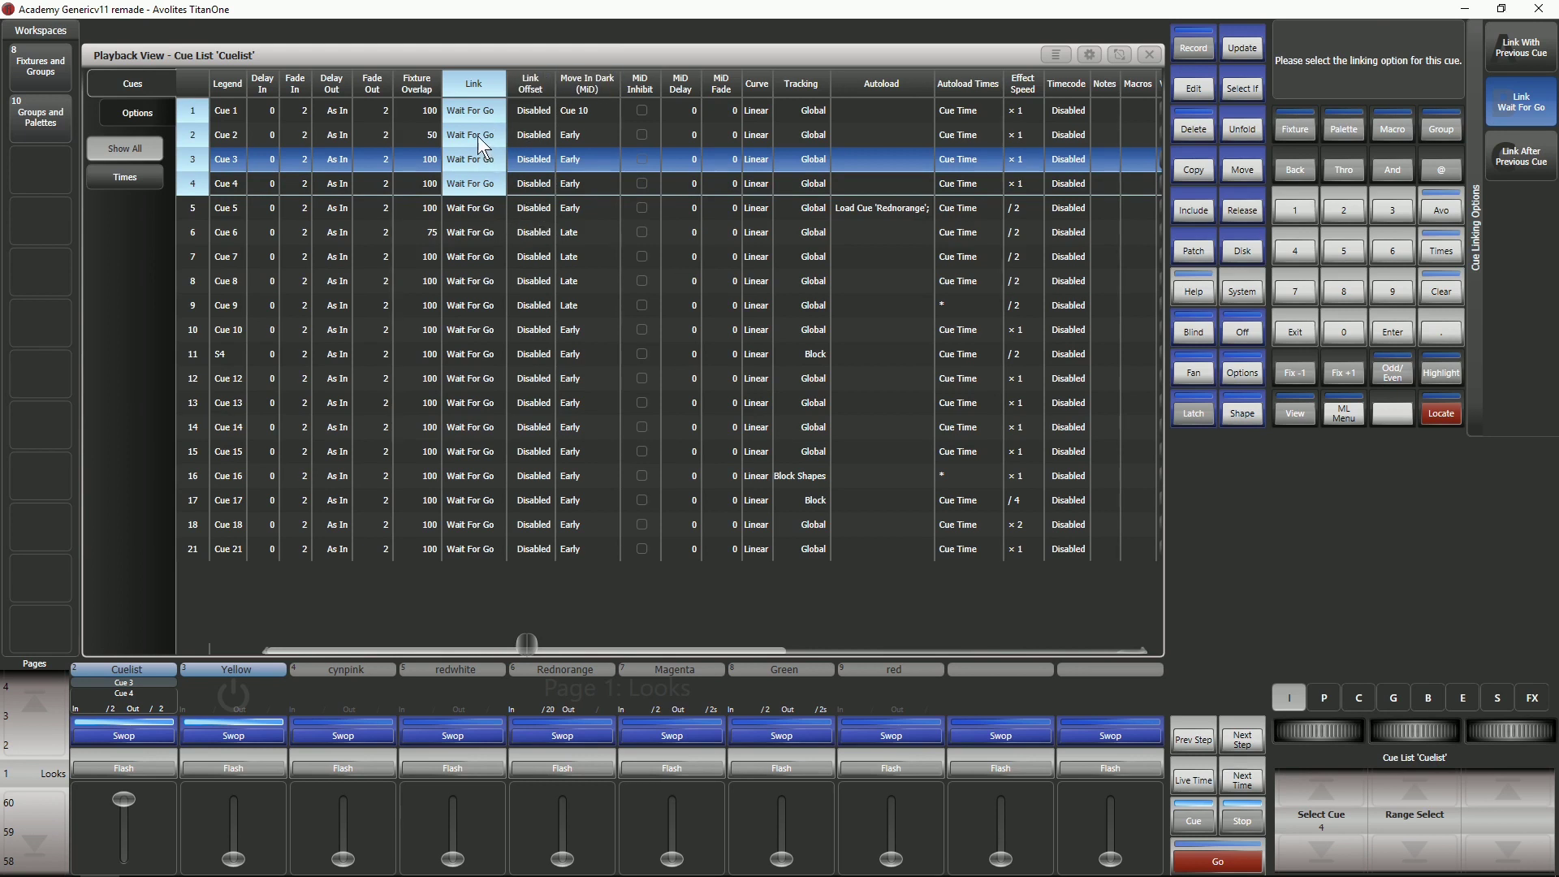
{"action": "left_click_drag", "start_coordinate": [478, 134], "coordinate": [493, 185]}
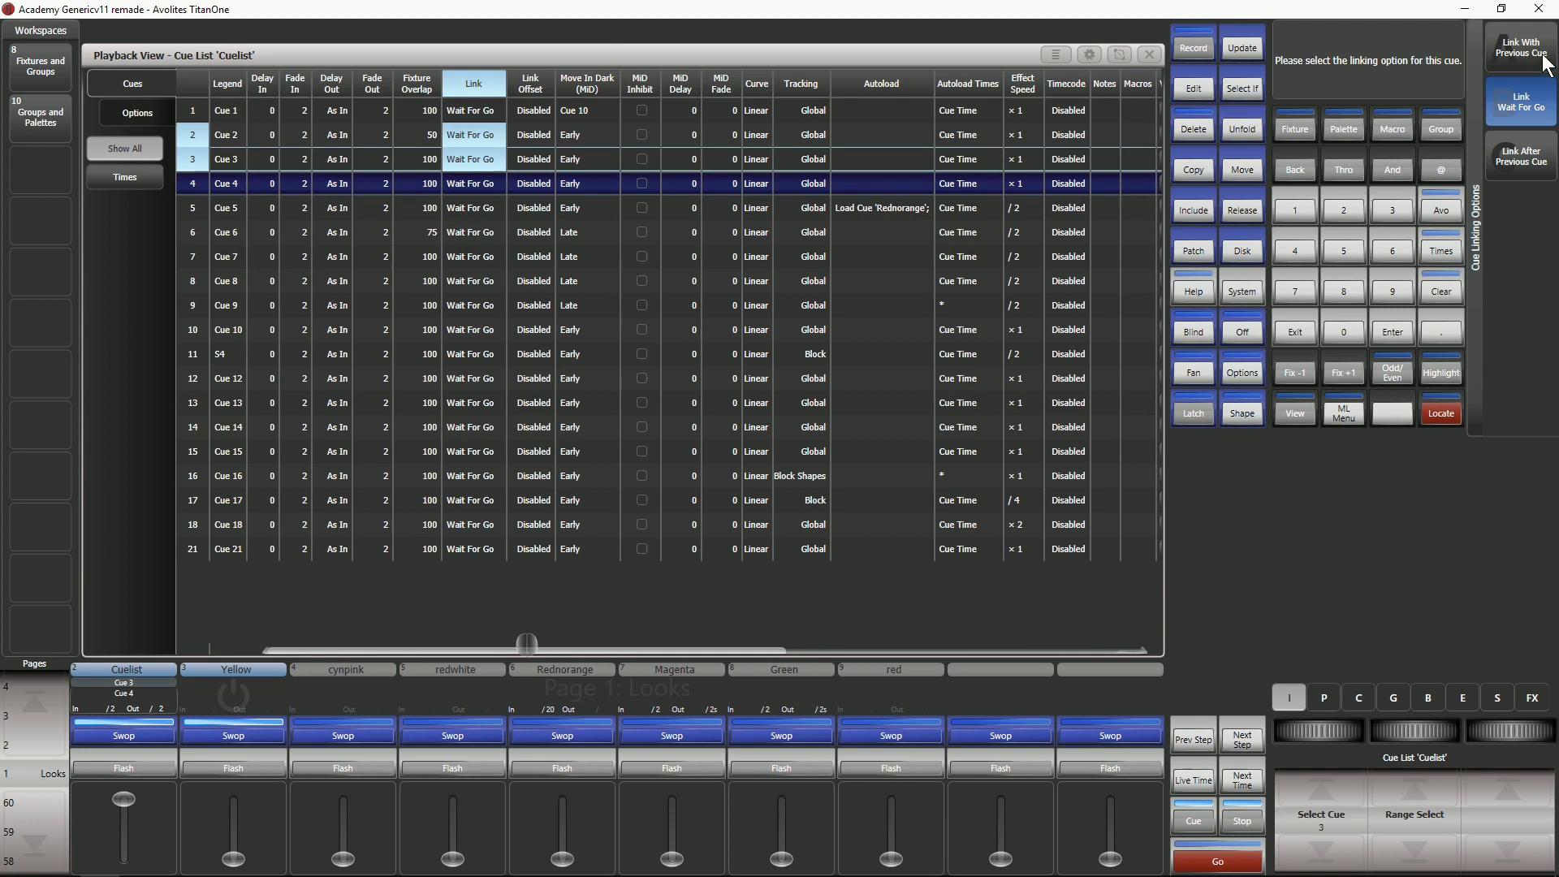
{"action": "left_click", "coordinate": [1553, 51]}
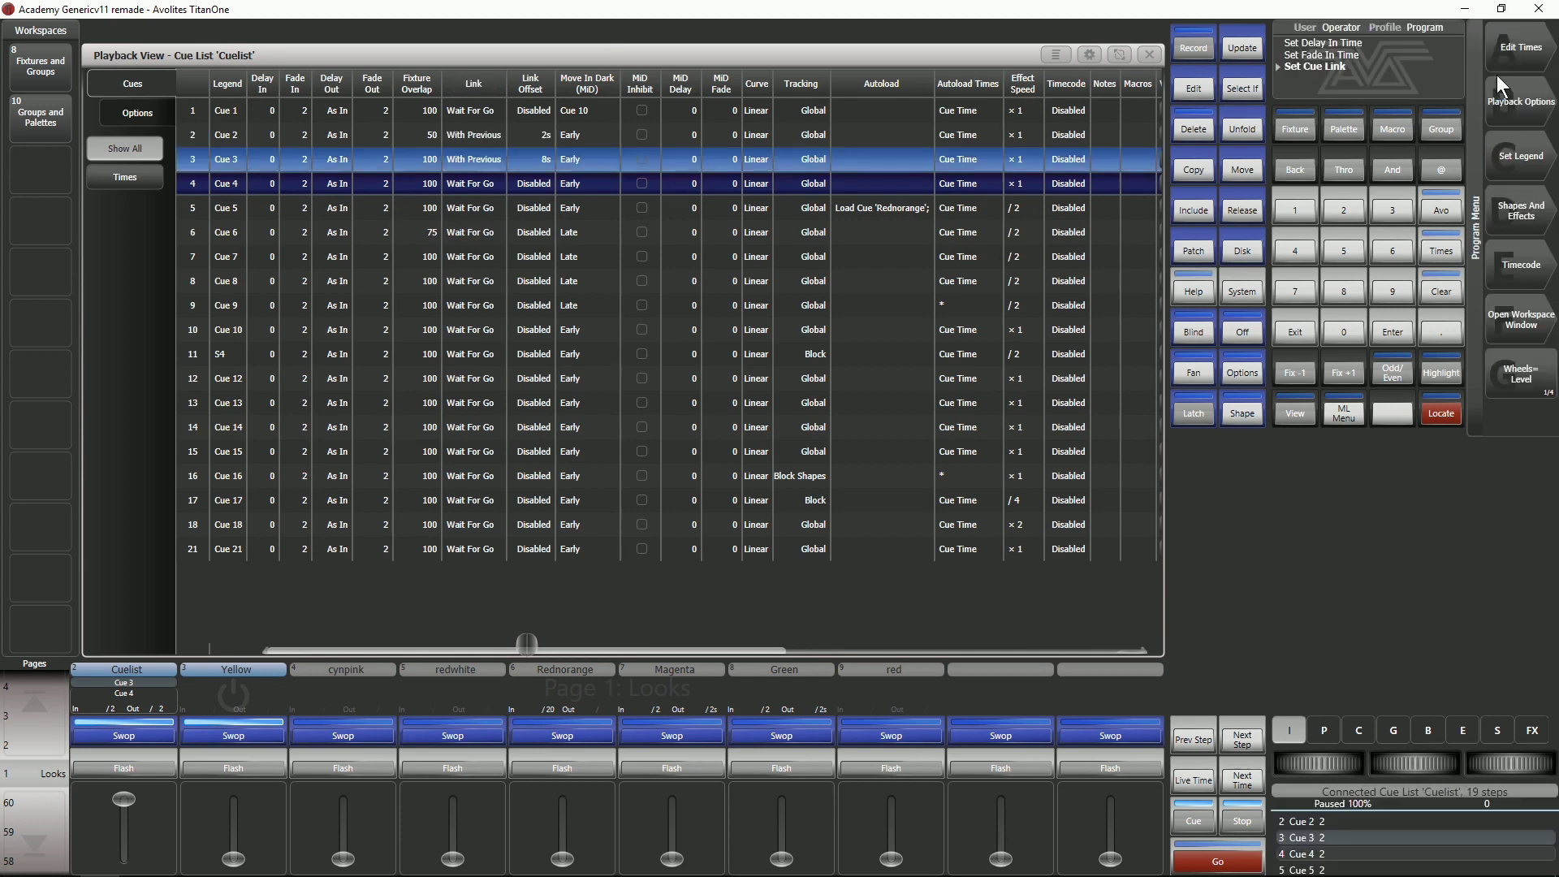
- Set Cue 1 as the next cue in Cuelist
{"action": "left_click", "coordinate": [1201, 825]}
{"action": "left_click", "coordinate": [1298, 205]}
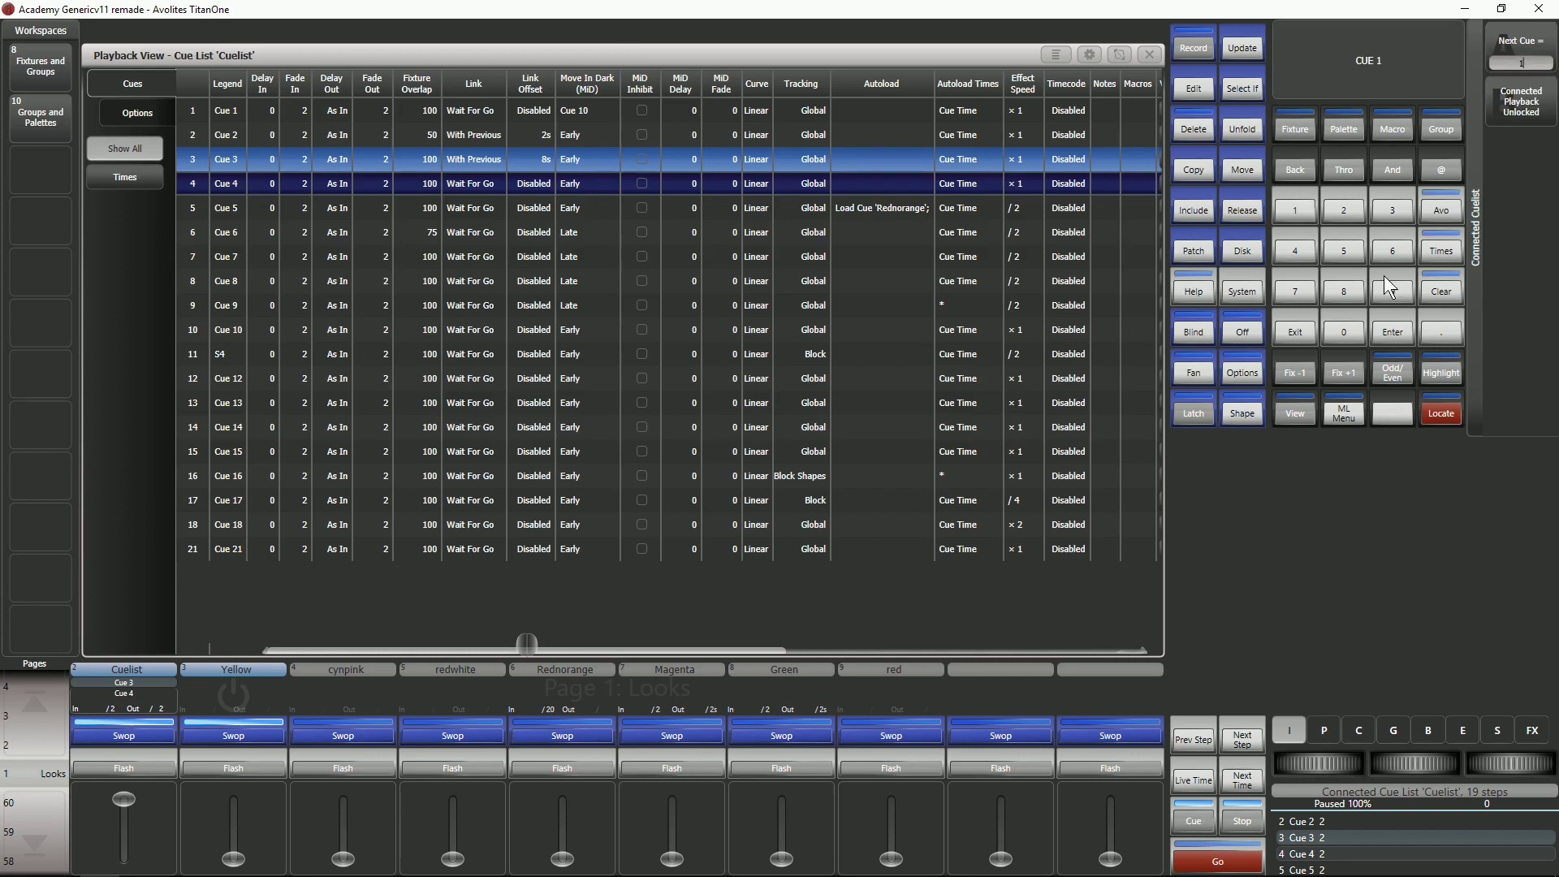
{"action": "left_click", "coordinate": [1390, 328]}
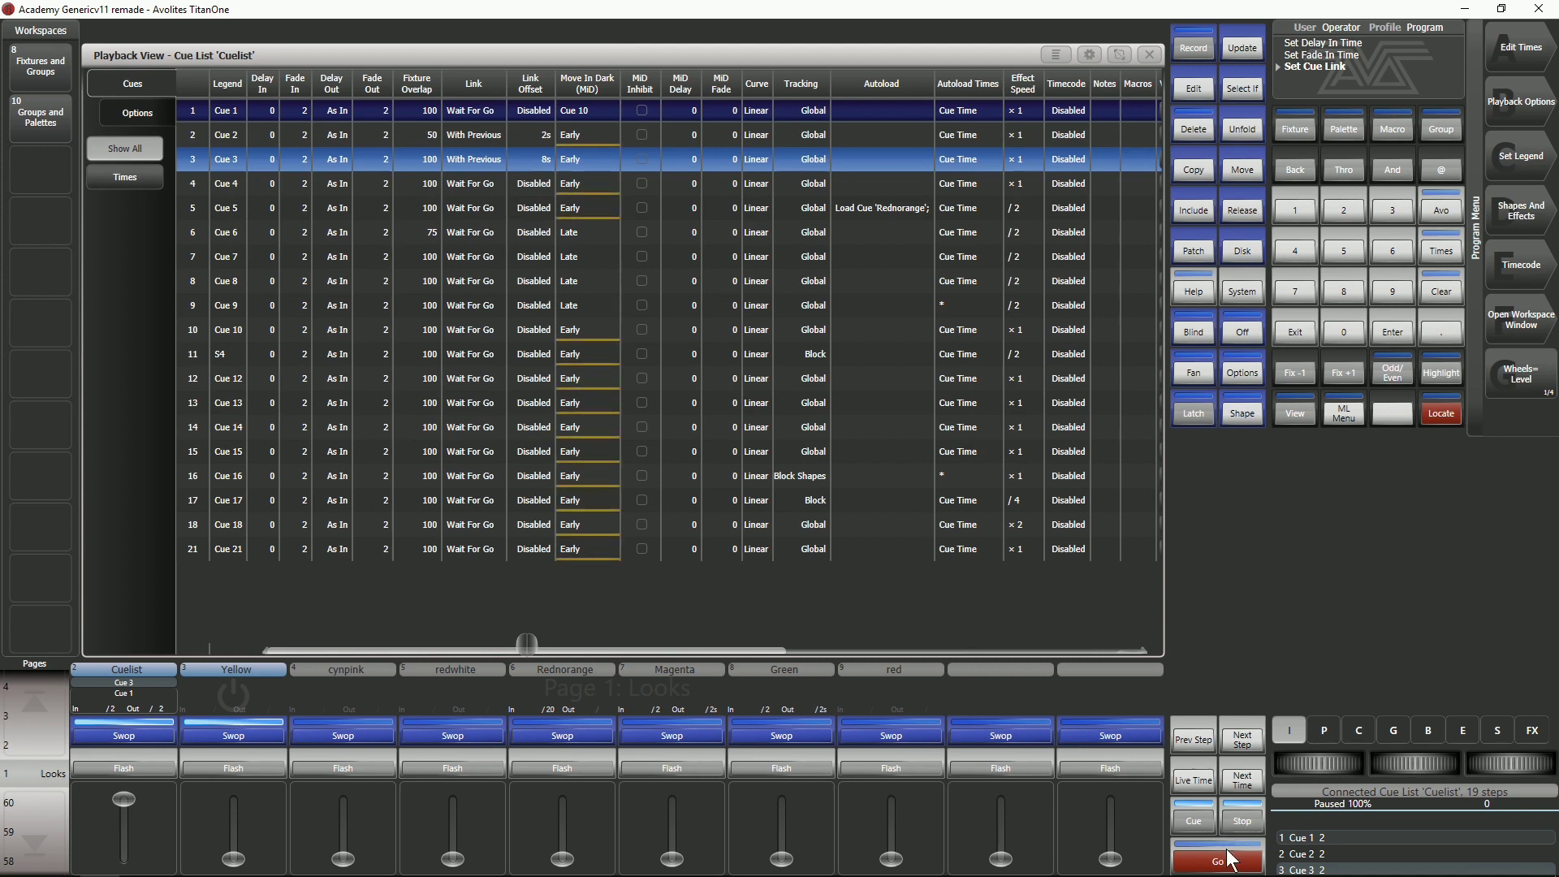
- Play Cuelist from Cue 1 through to Cue 4, then show Cue 2's link options
{"action": "left_click", "coordinate": [1221, 861]}
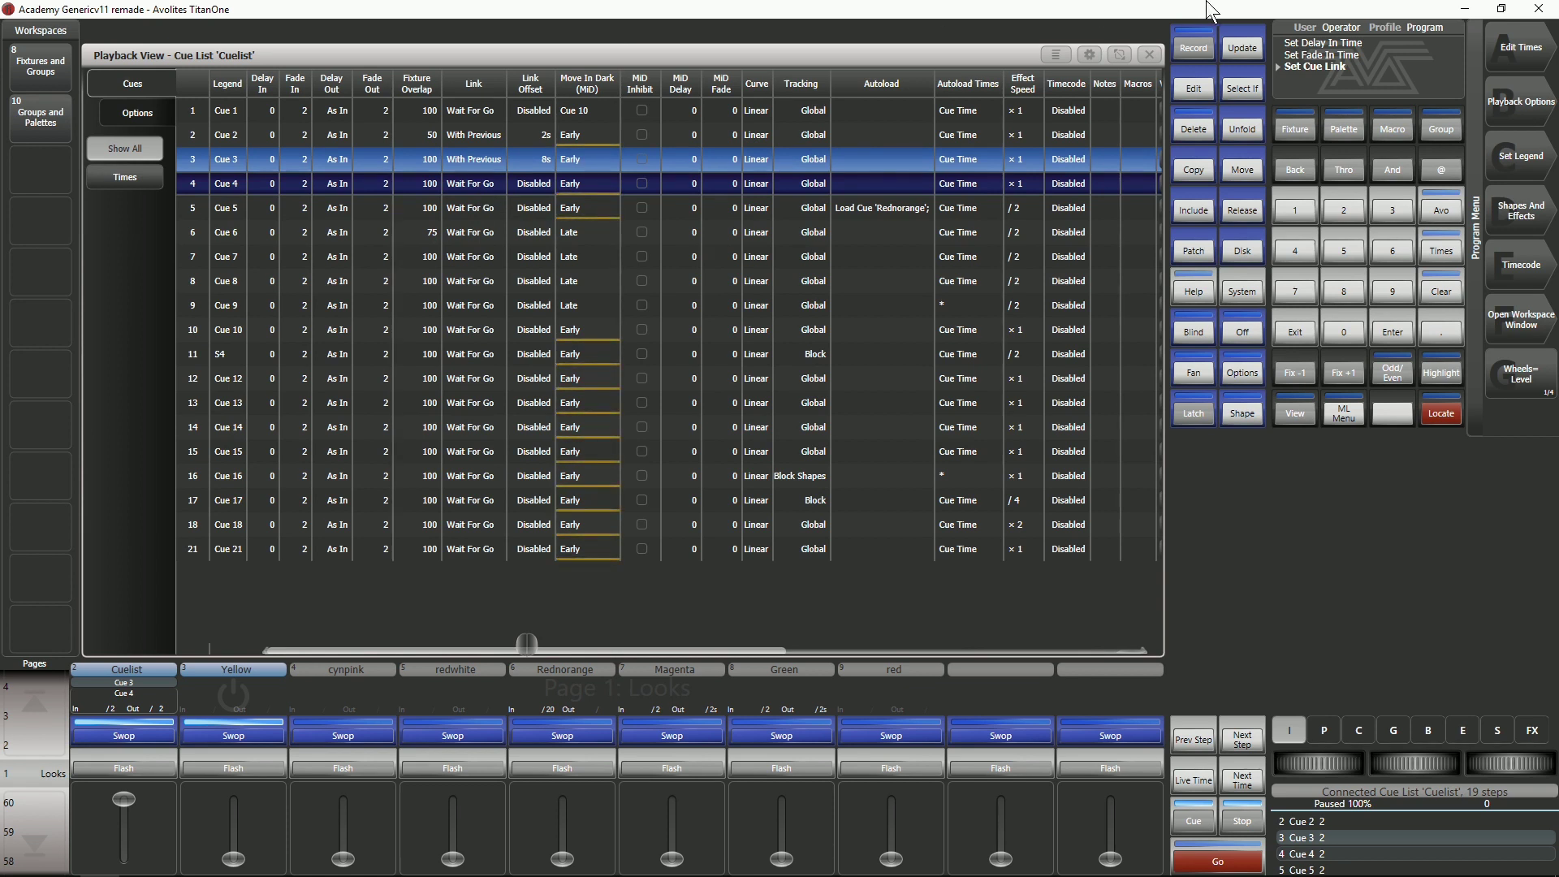
{"action": "left_click", "coordinate": [1233, 859]}
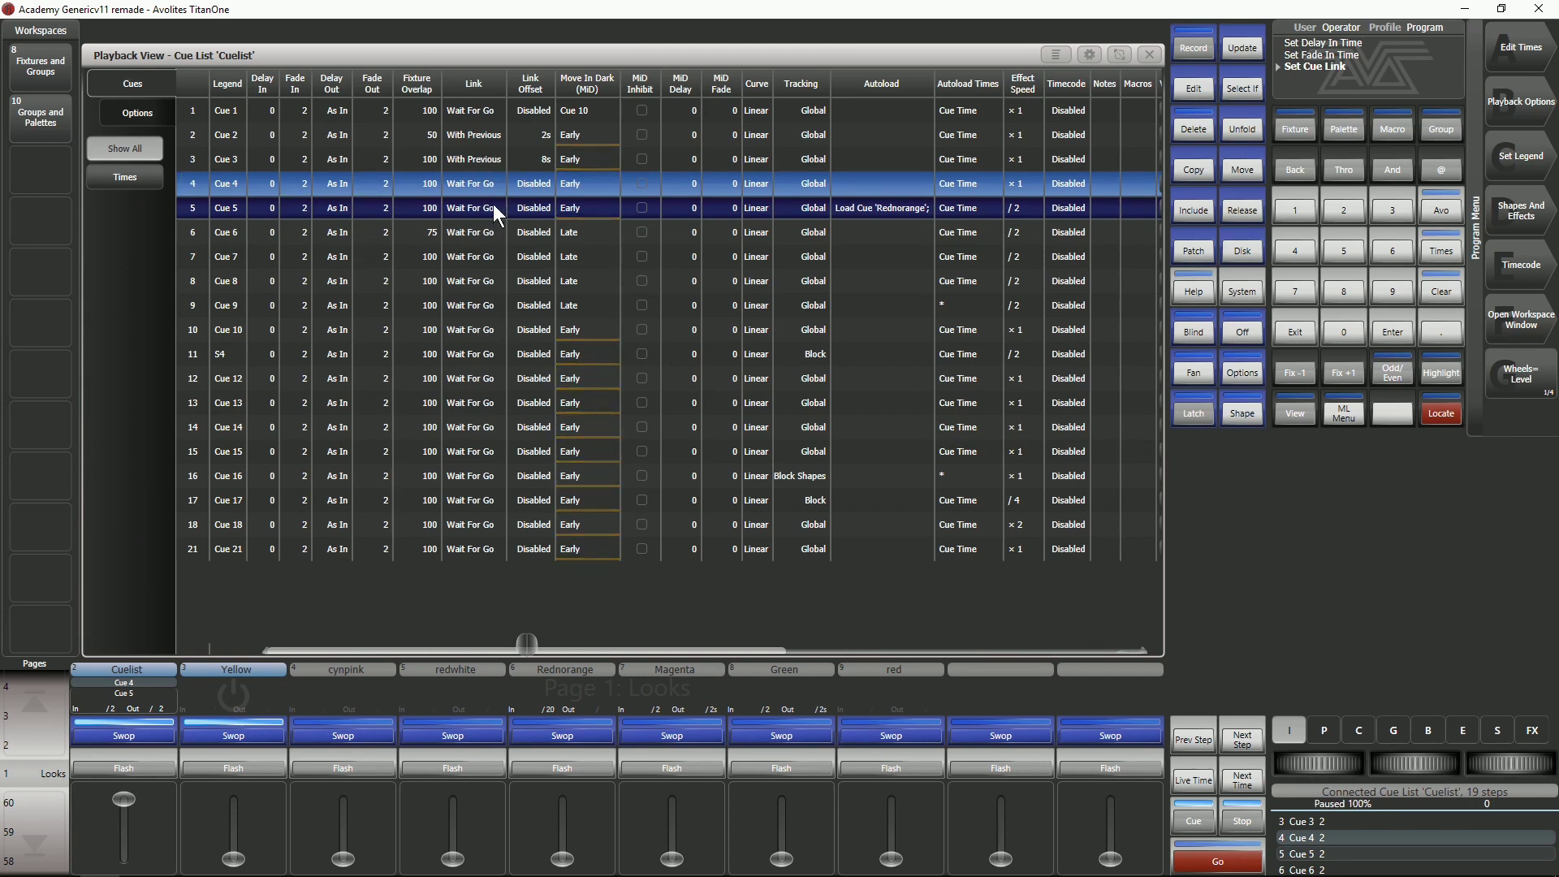
{"action": "left_click", "coordinate": [479, 134]}
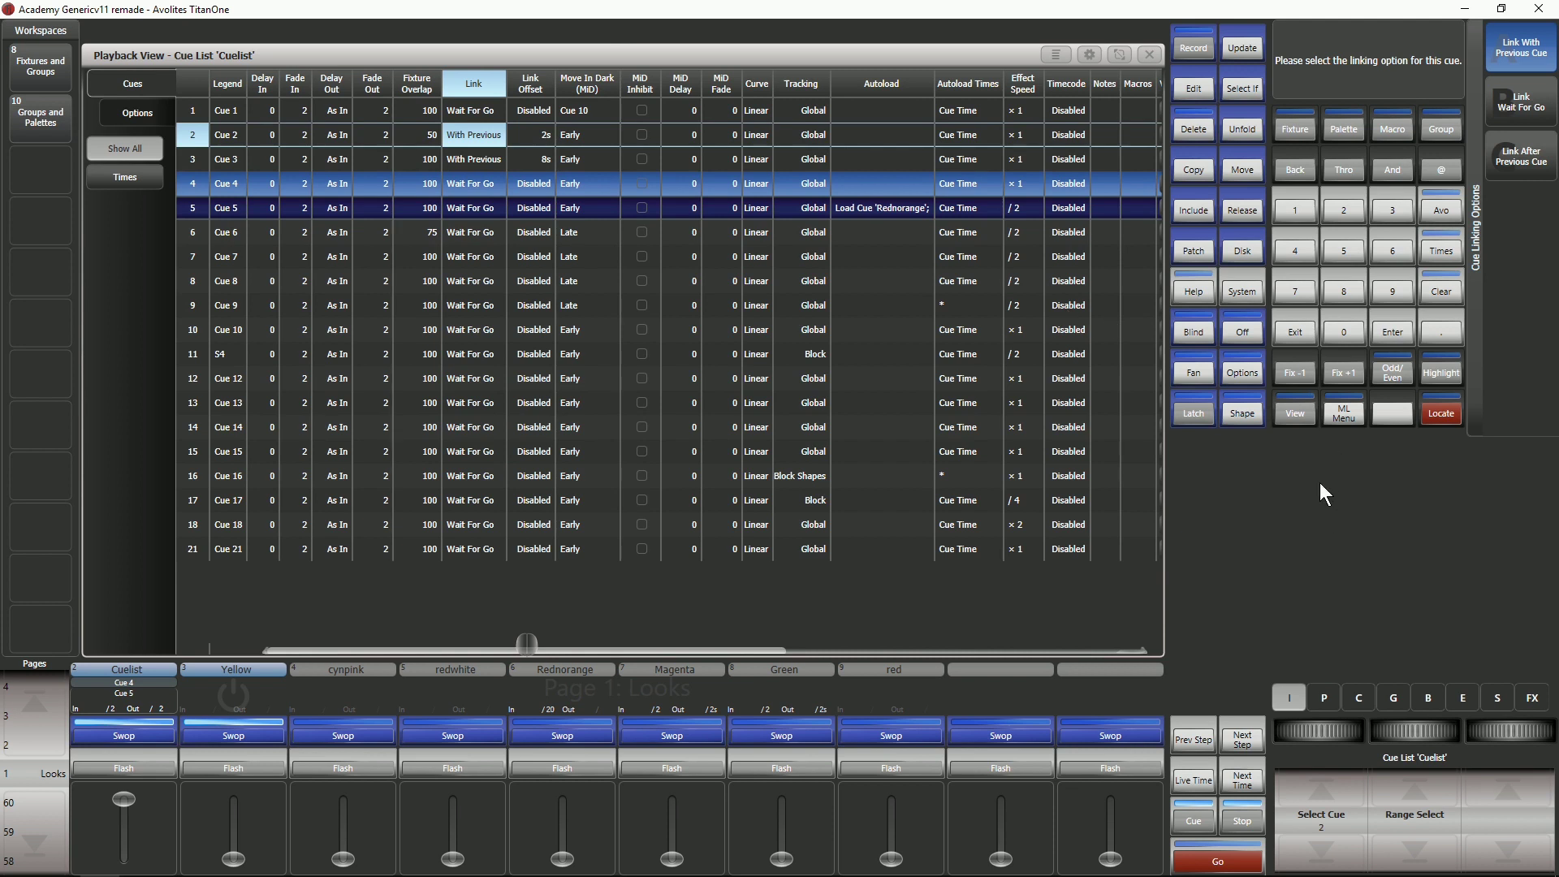
- Exit the Cue Linking Options back to the Program menu
{"action": "left_click", "coordinate": [1292, 327]}
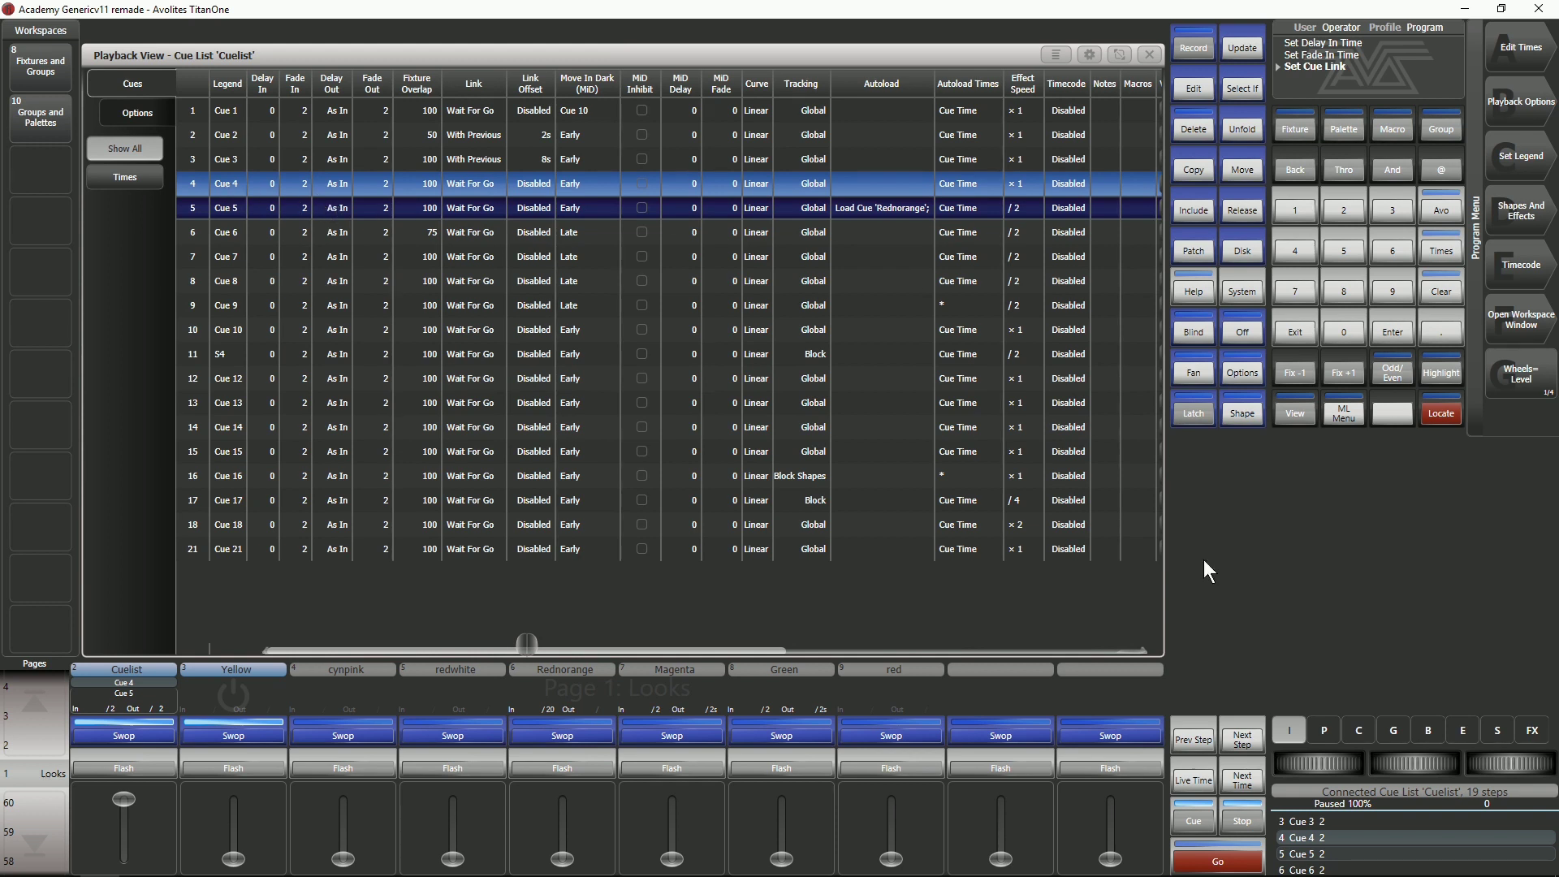
- Move the next cue on to Cue 6, then jump to and play Cue 8
{"action": "left_click", "coordinate": [1245, 742]}
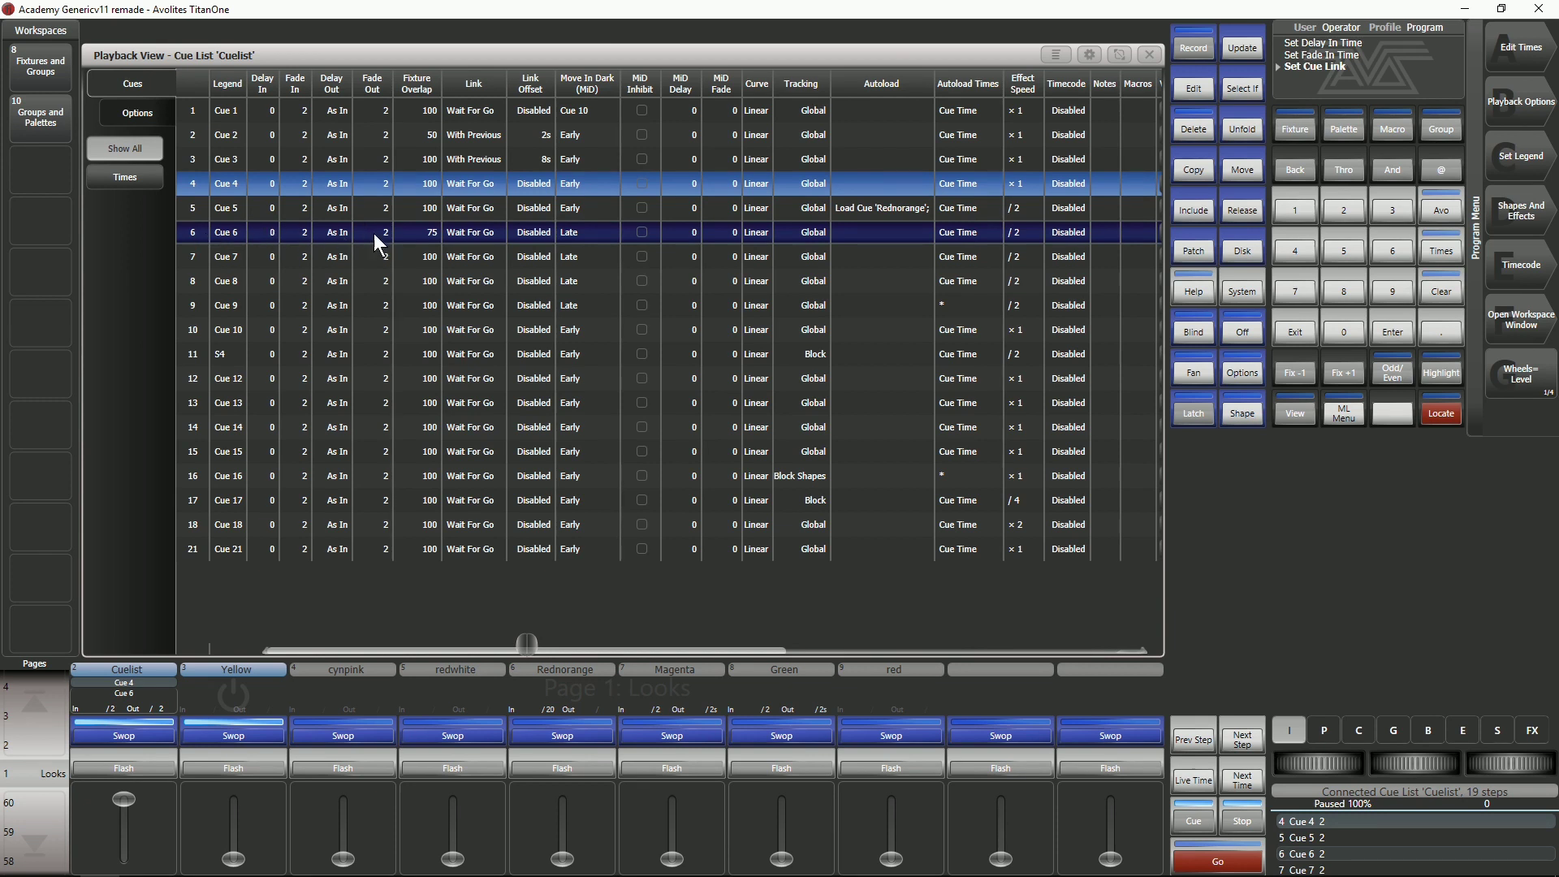
{"action": "left_click", "coordinate": [1197, 820]}
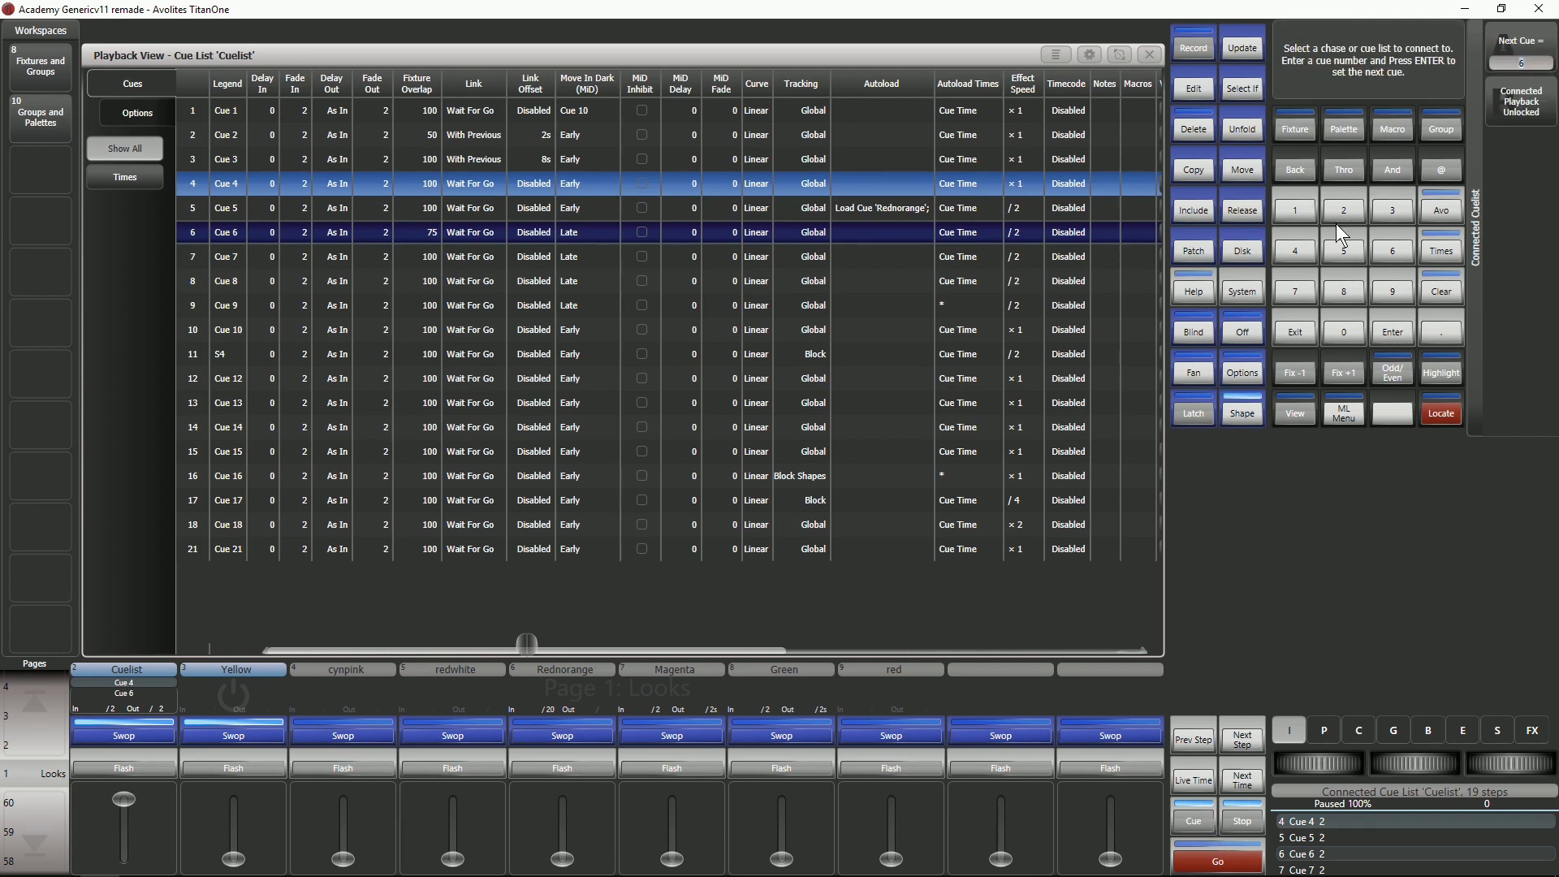
{"action": "left_click", "coordinate": [1344, 291]}
{"action": "left_click", "coordinate": [1395, 339]}
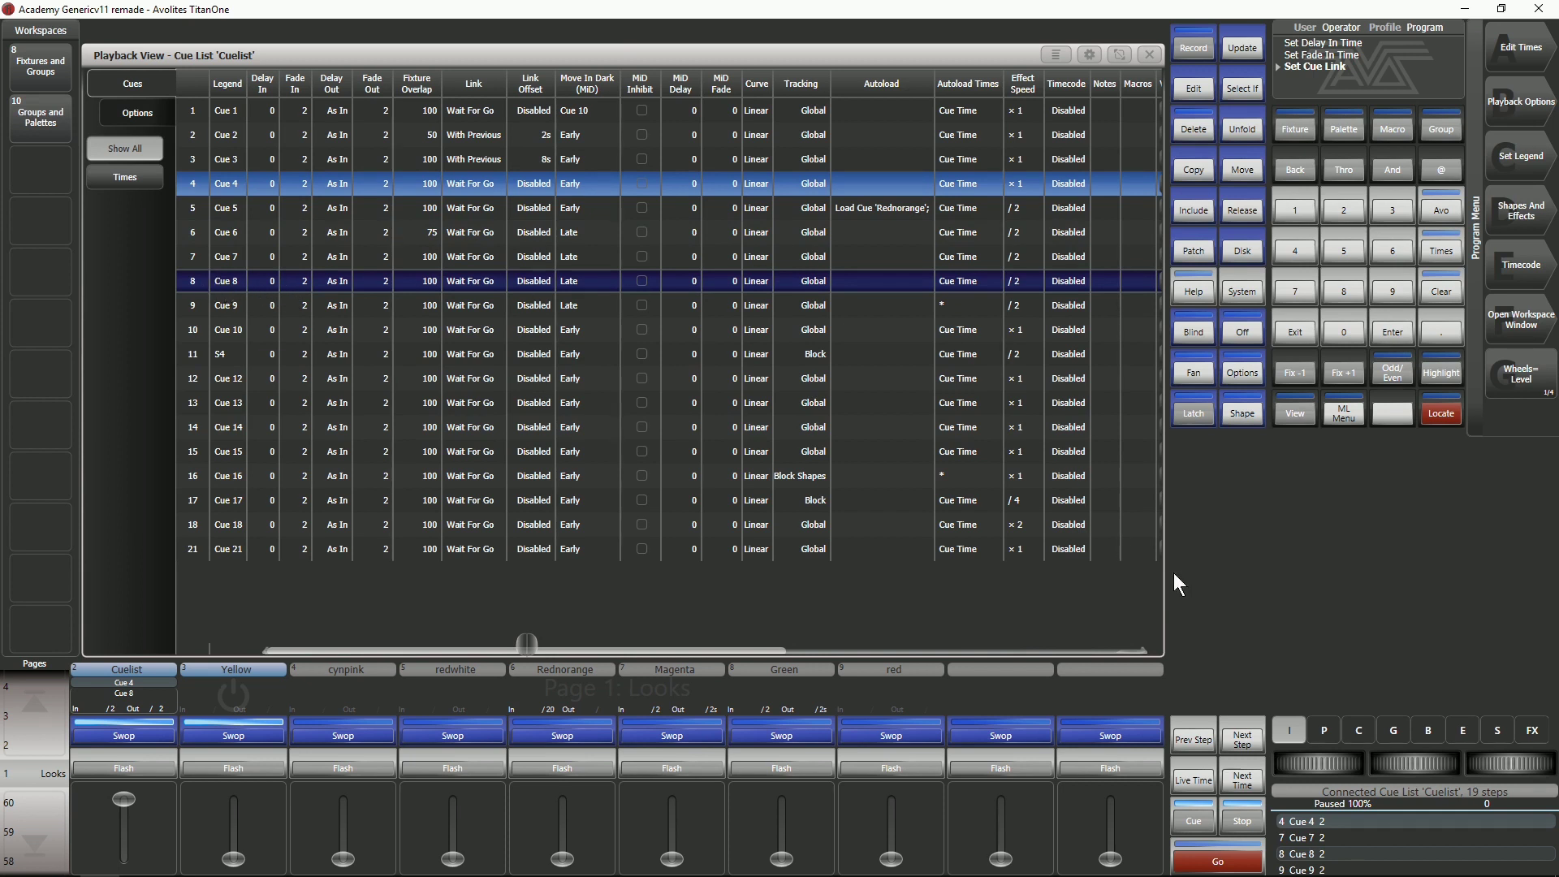
{"action": "left_click", "coordinate": [1244, 859]}
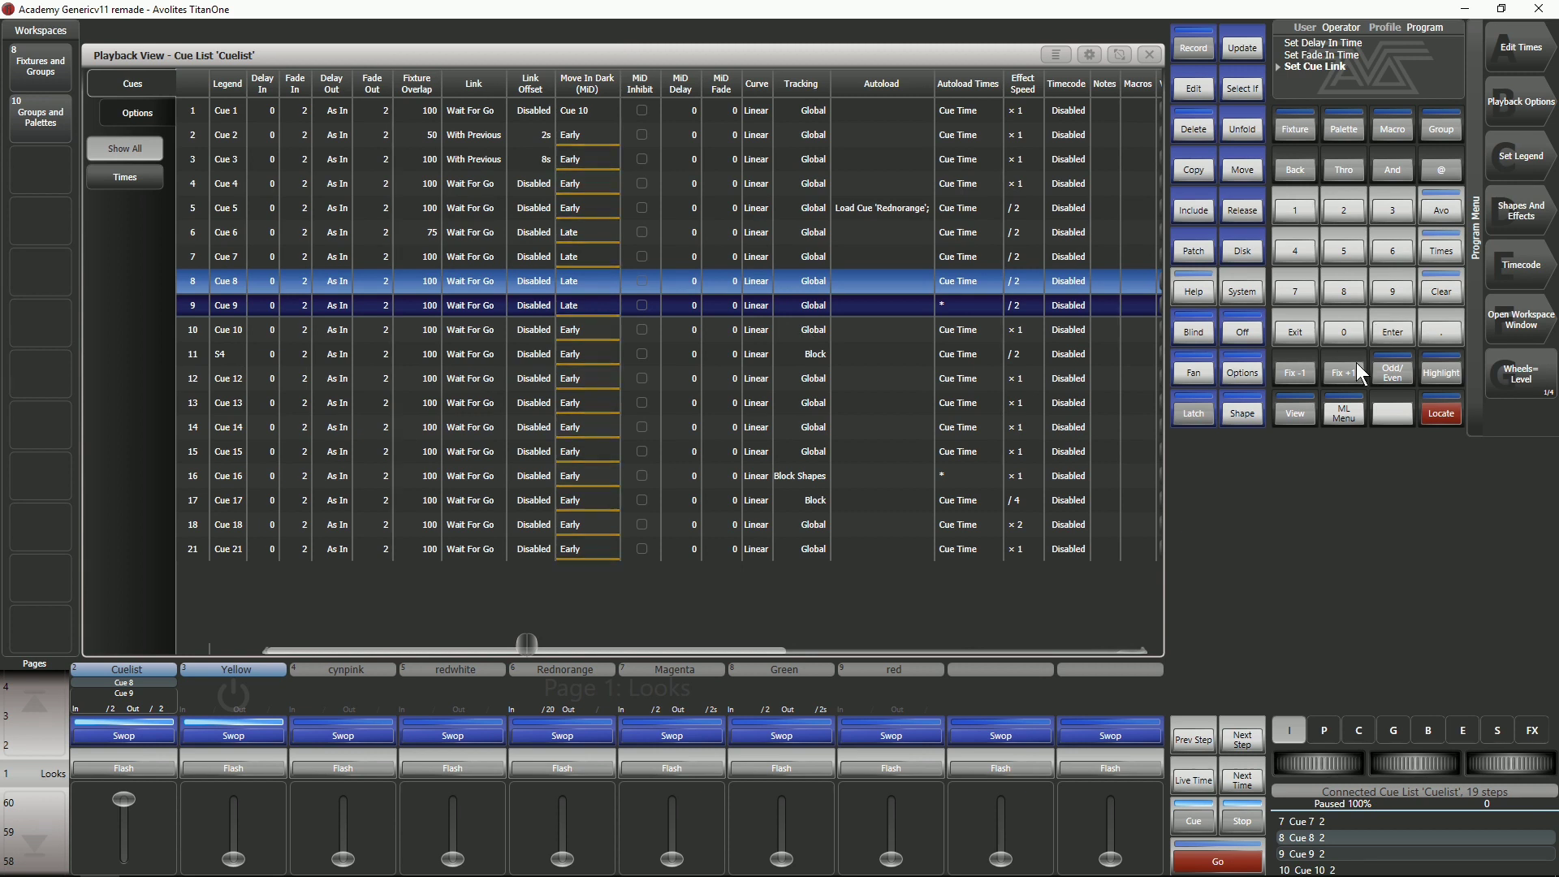
- Jump to Cue 15 and play it, leaving Cue 16 queued next
{"action": "left_click", "coordinate": [1205, 817]}
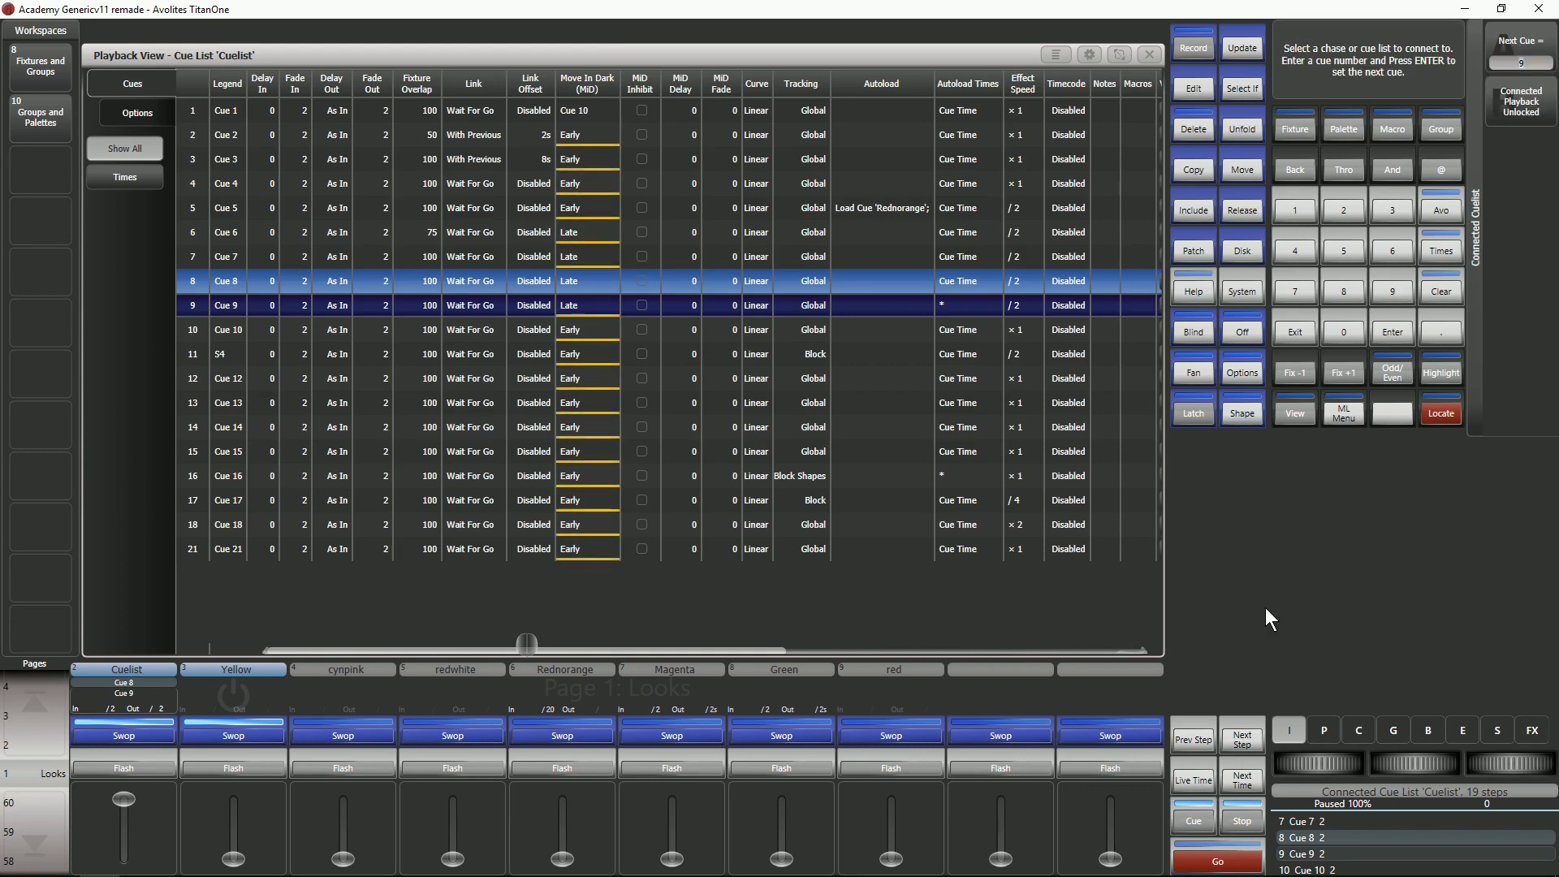
{"action": "left_click", "coordinate": [1296, 206]}
{"action": "left_click", "coordinate": [1346, 253]}
{"action": "left_click", "coordinate": [1397, 338]}
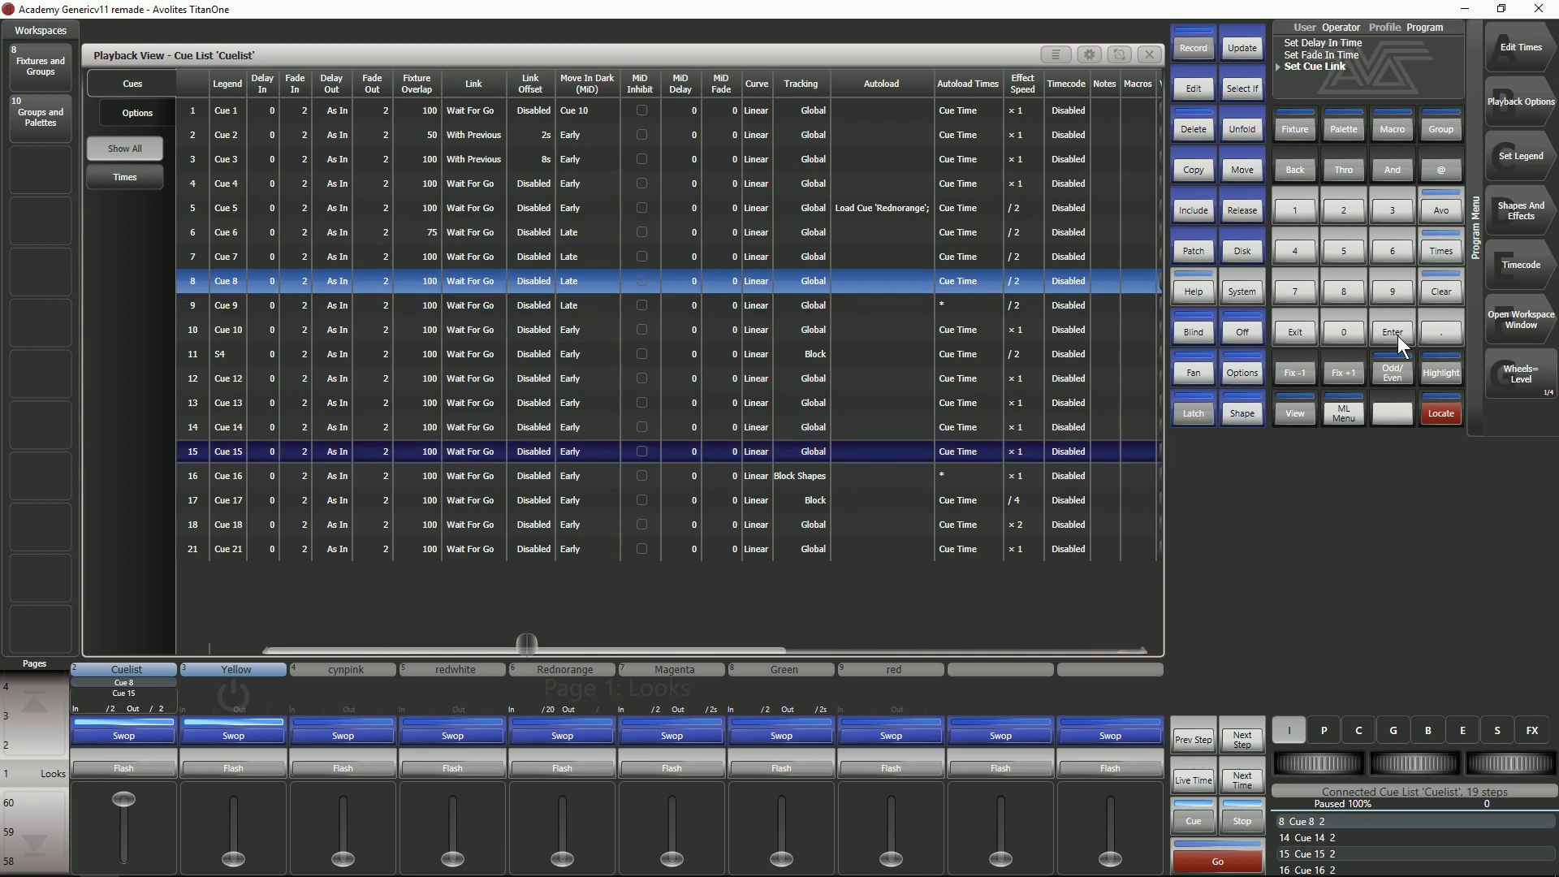
{"action": "left_click", "coordinate": [1230, 861]}
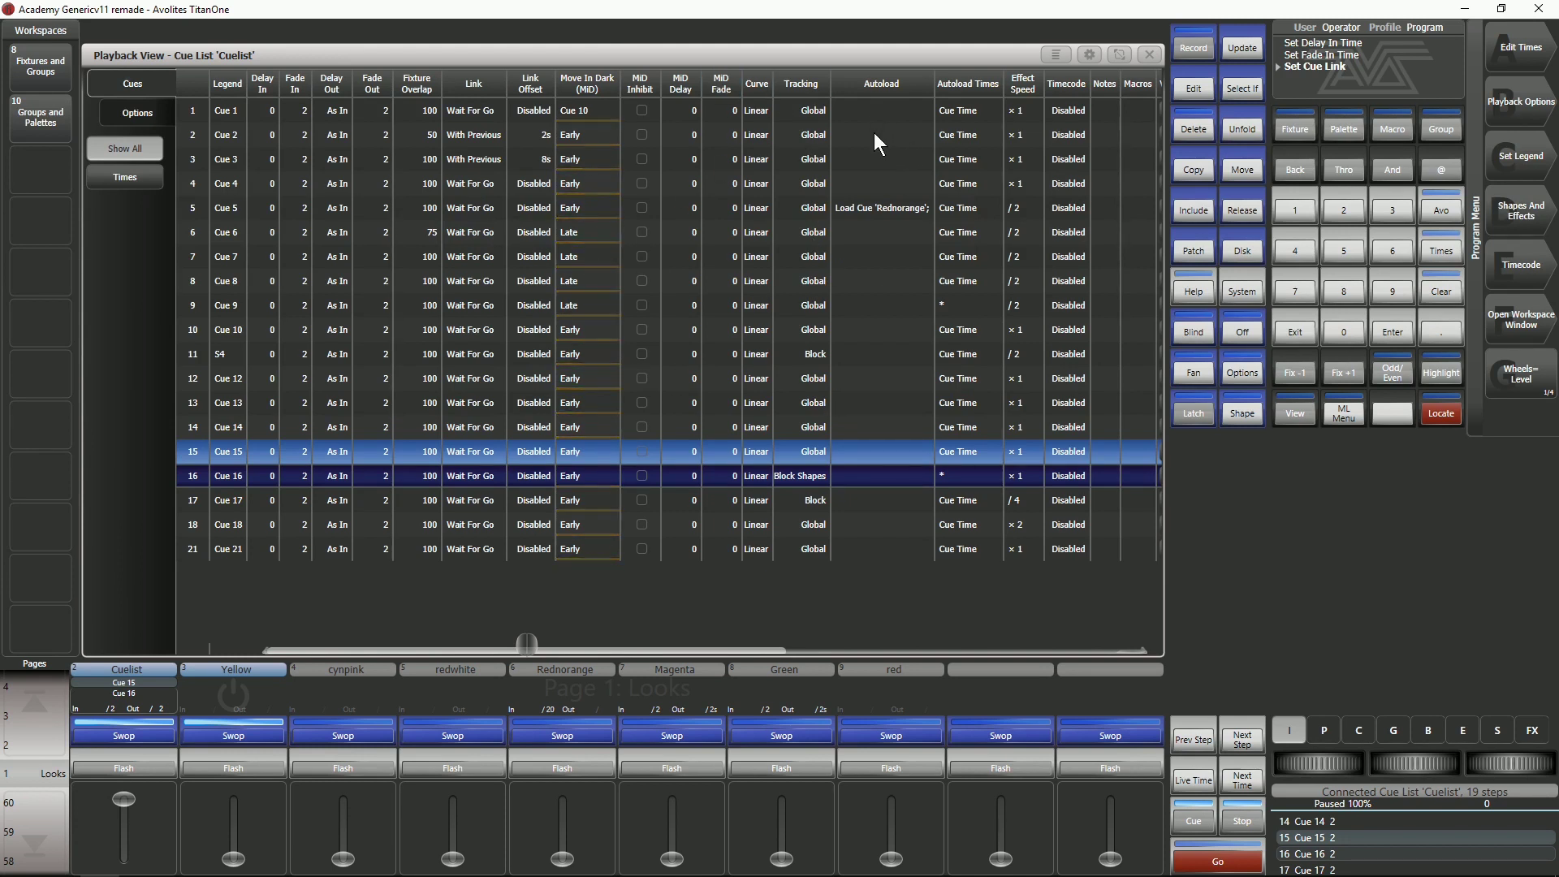
- Make cues 7–11 autoload the 'cynpink' playback, then select the Autoload Times of cues 7–8
{"action": "left_click_drag", "start_coordinate": [884, 131], "coordinate": [889, 279]}
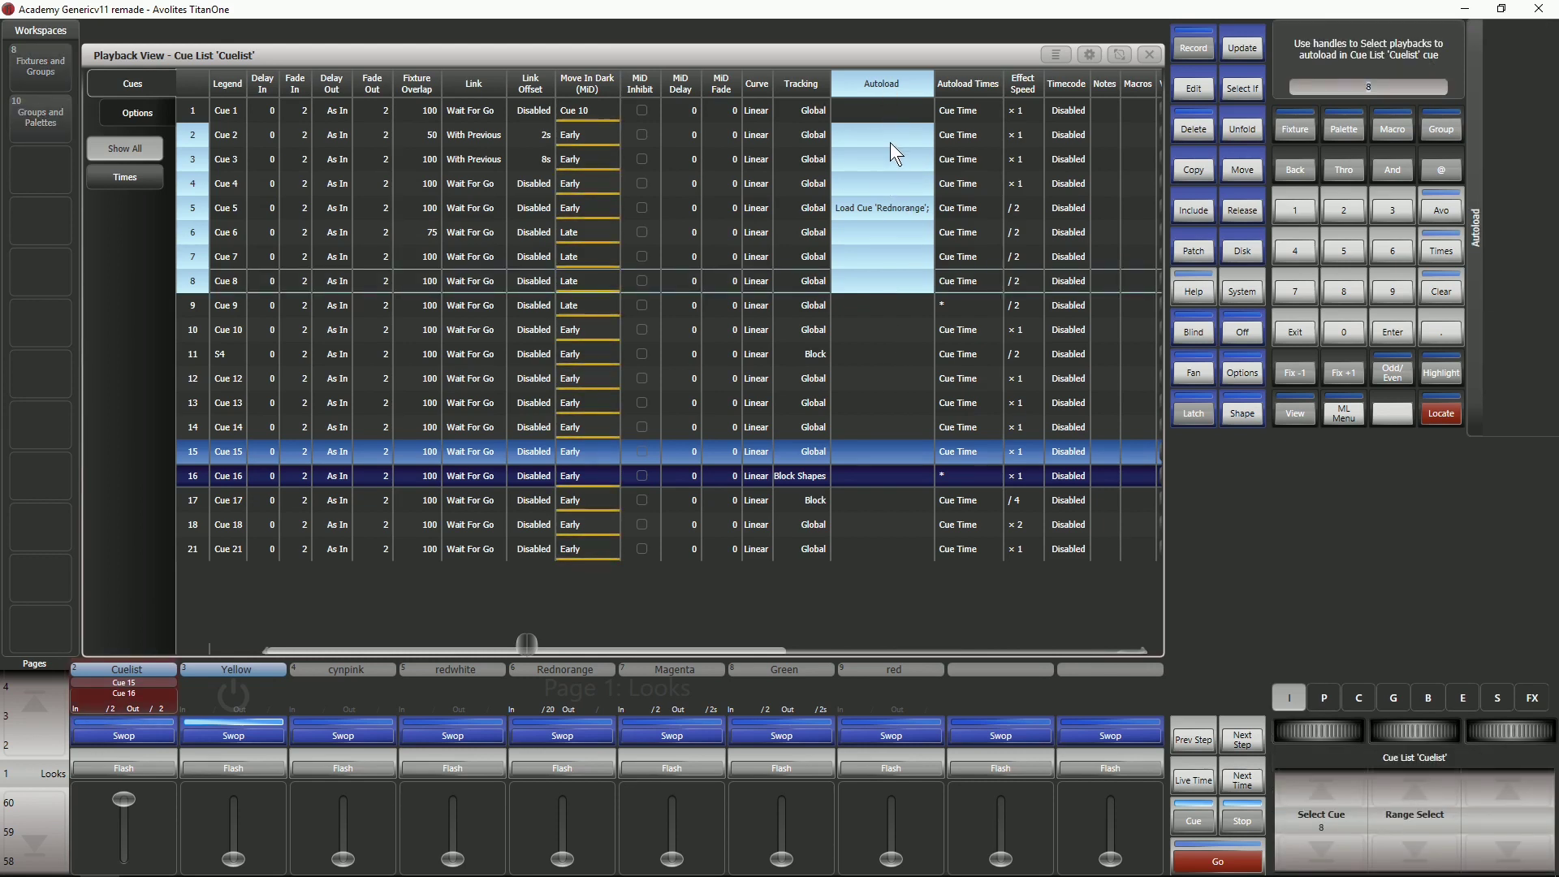
{"action": "left_click", "coordinate": [859, 237]}
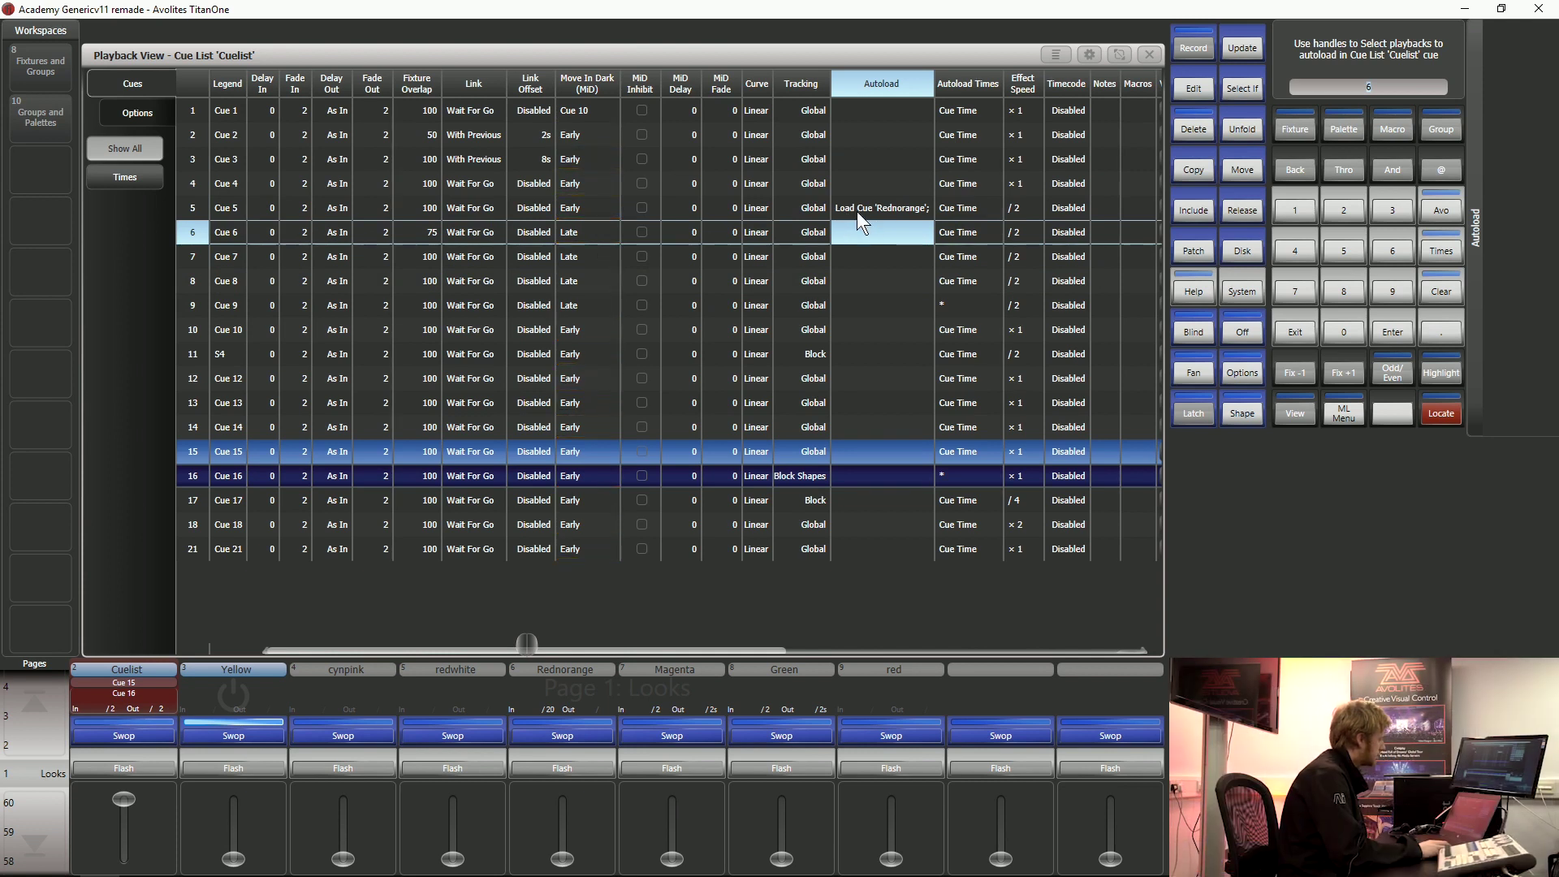
{"action": "left_click_drag", "start_coordinate": [899, 245], "coordinate": [893, 343]}
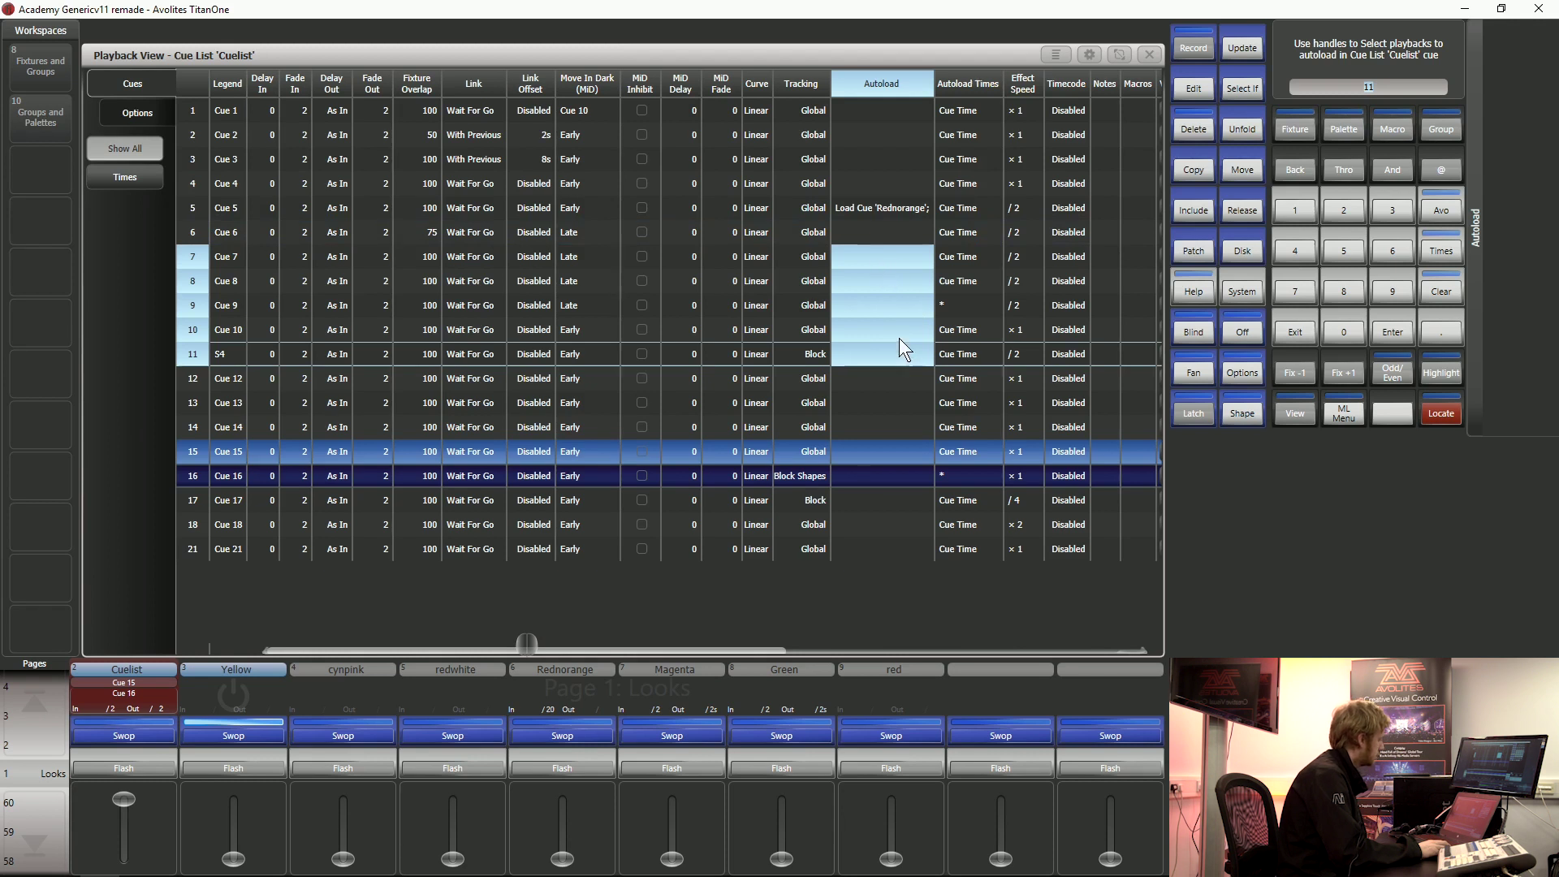
{"action": "left_click", "coordinate": [355, 692]}
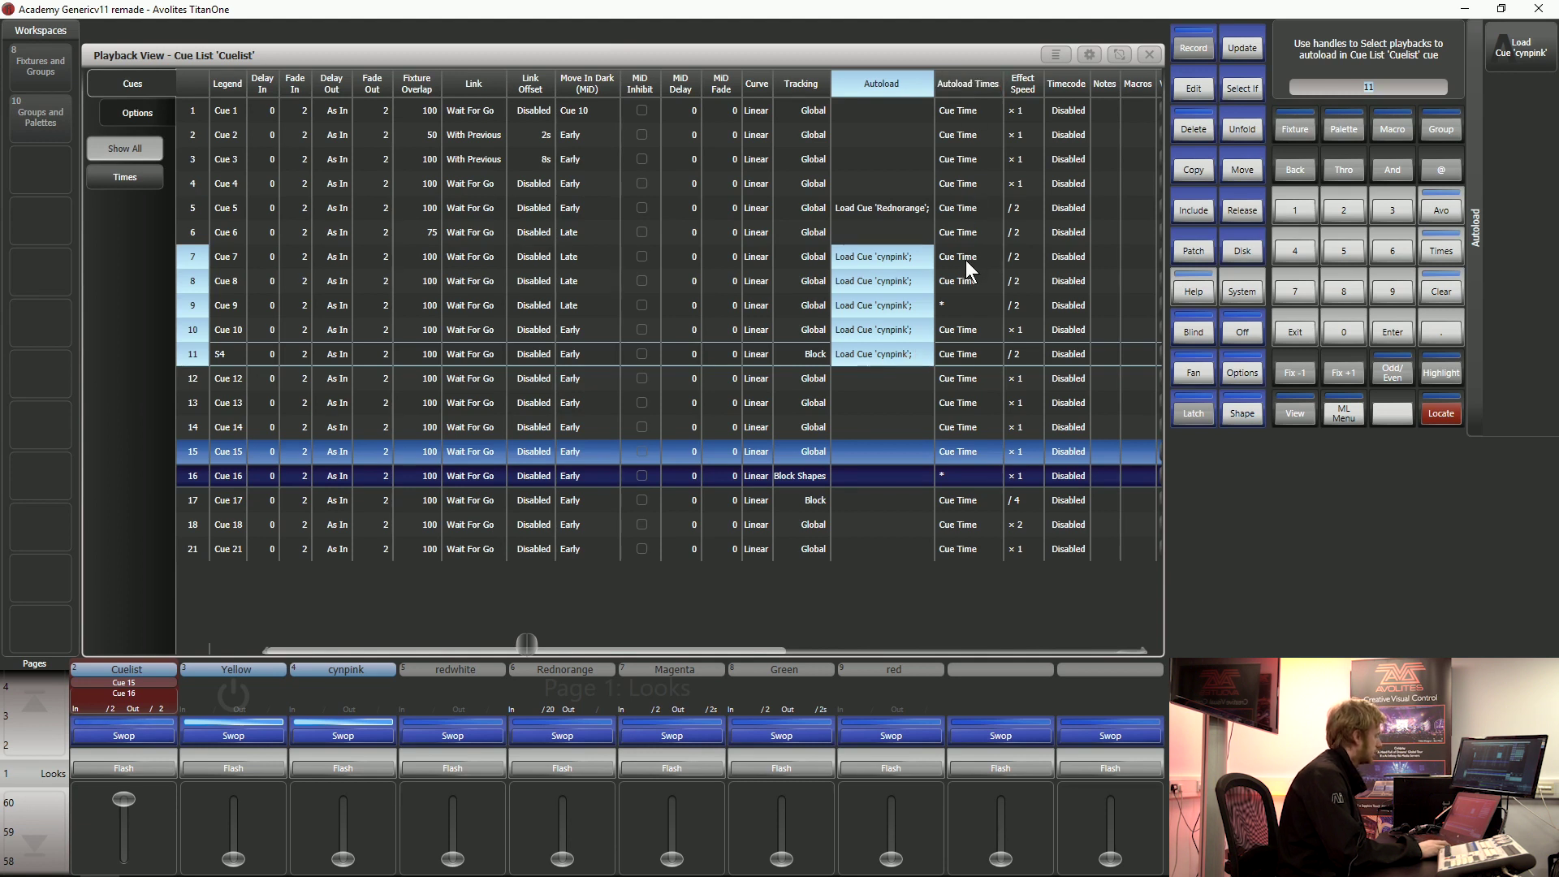
{"action": "left_click_drag", "start_coordinate": [966, 261], "coordinate": [968, 281]}
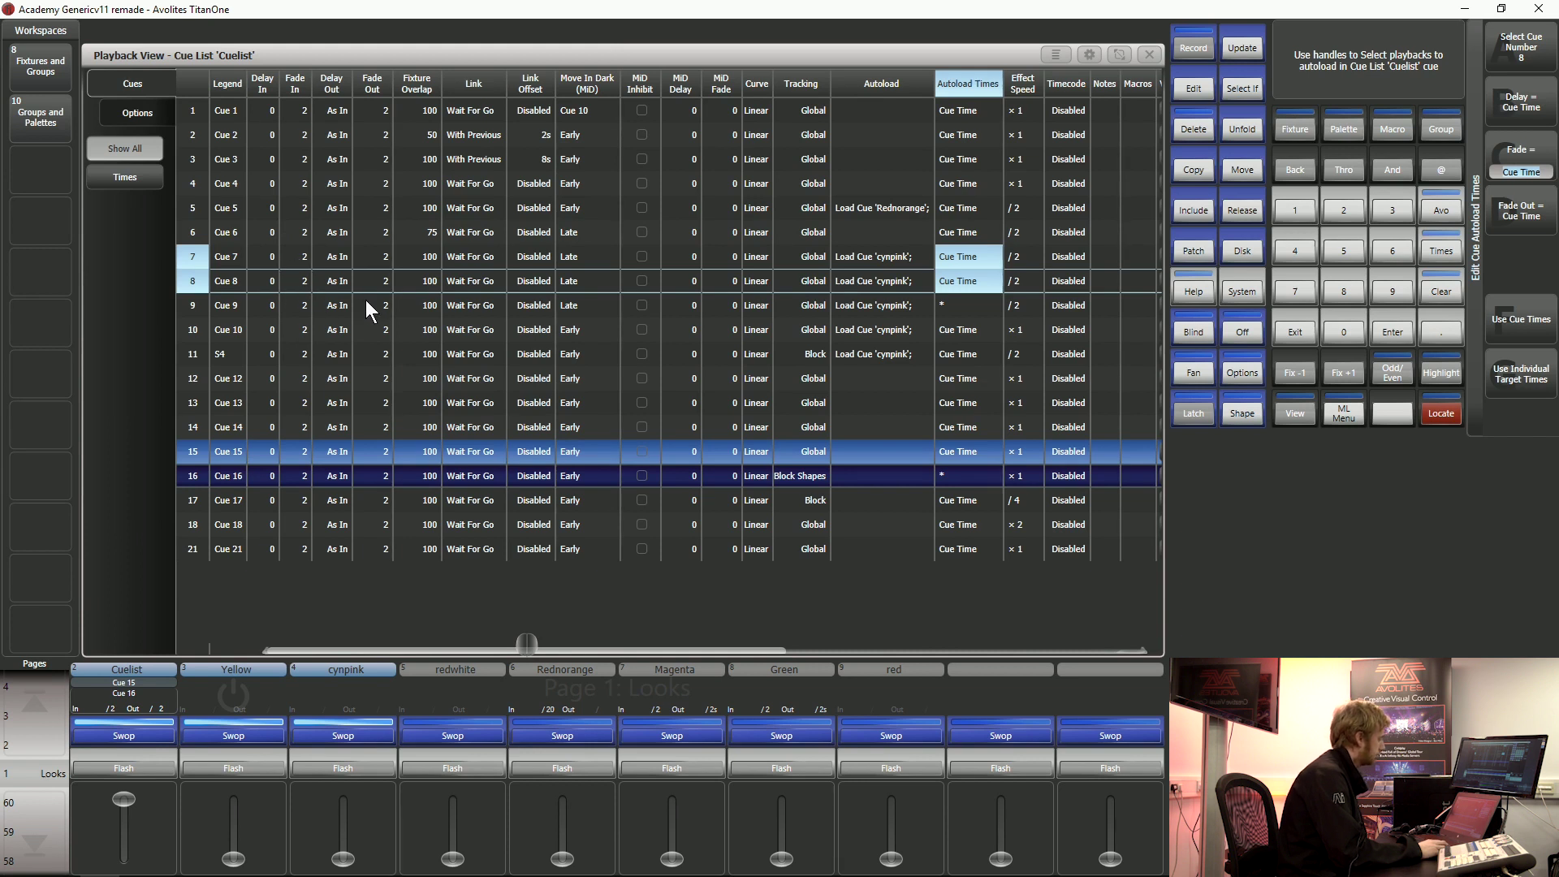
- Clear and leave the autoload-times edit, then show the cue list's column and renumbering options
{"action": "left_click", "coordinate": [1438, 291]}
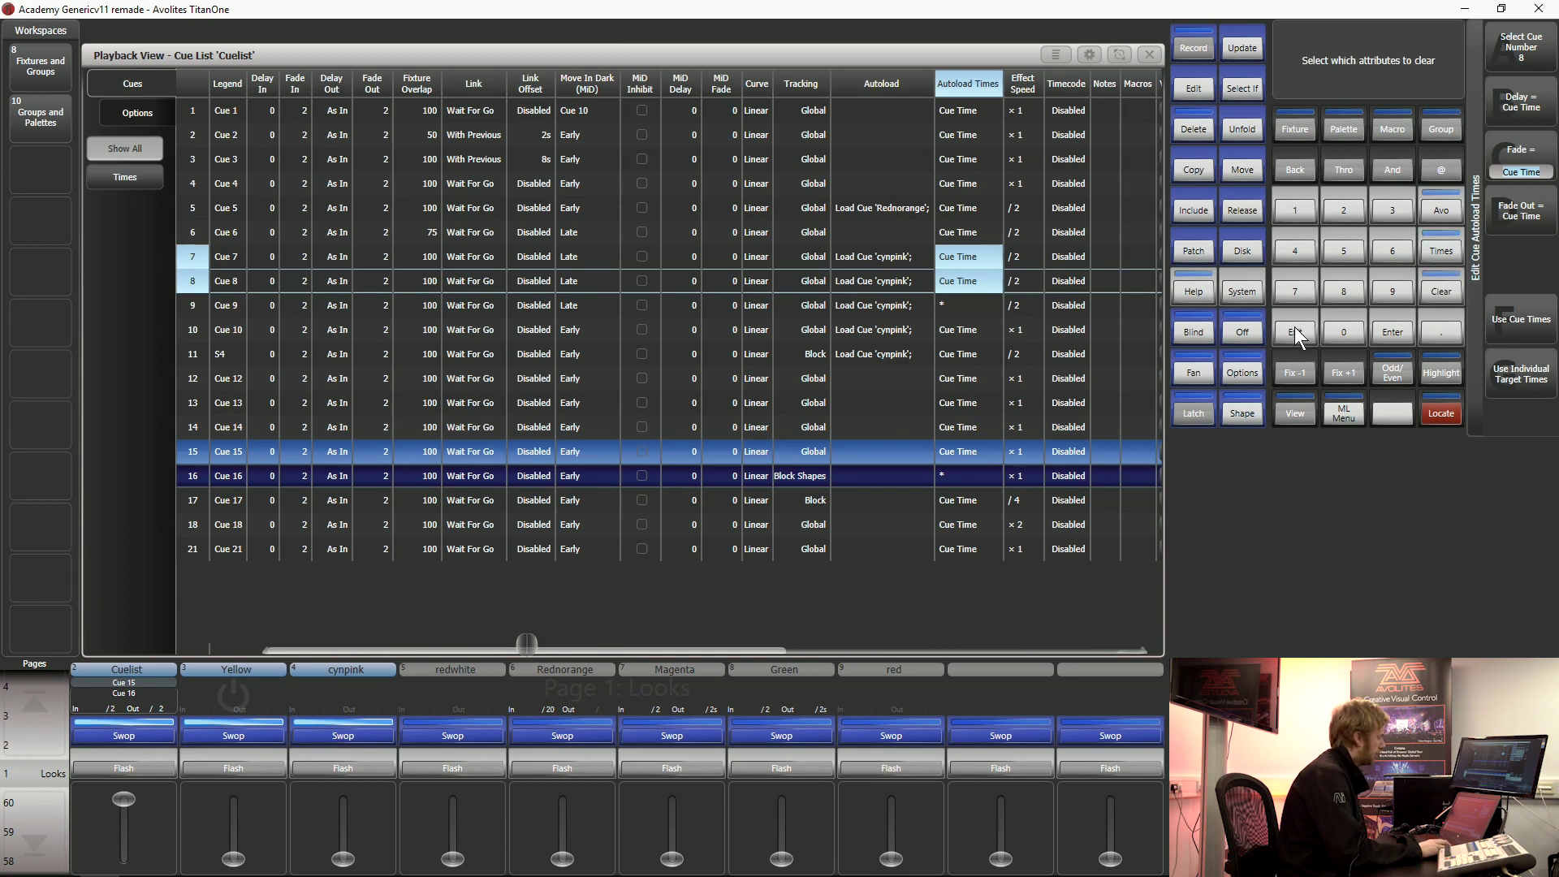
{"action": "left_click", "coordinate": [1295, 332]}
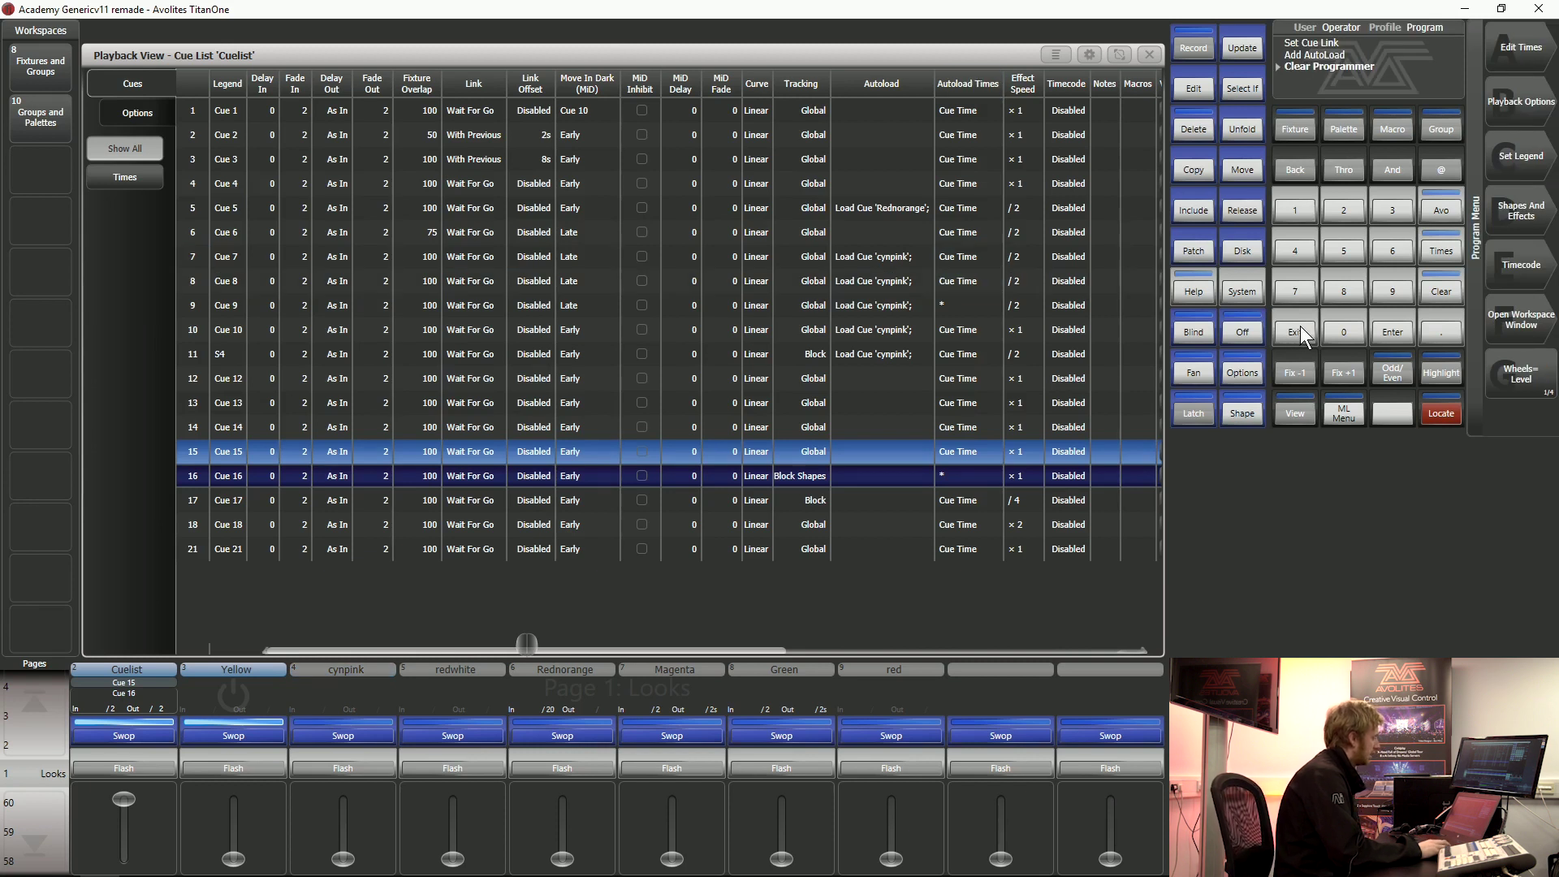
{"action": "left_click_drag", "start_coordinate": [526, 641], "coordinate": [419, 611]}
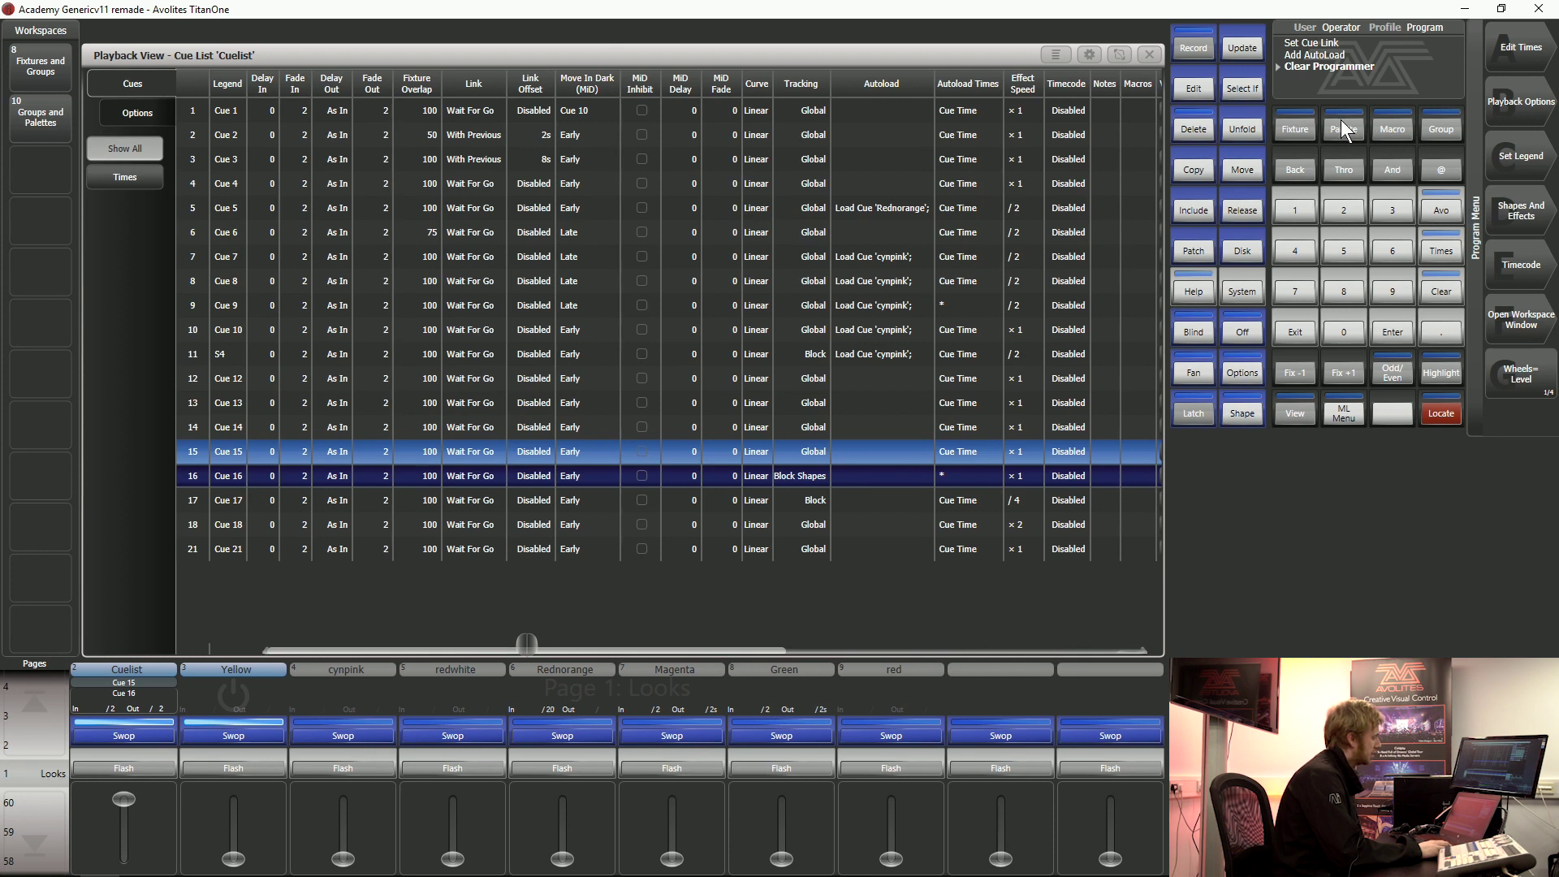
{"action": "left_click", "coordinate": [1063, 55]}
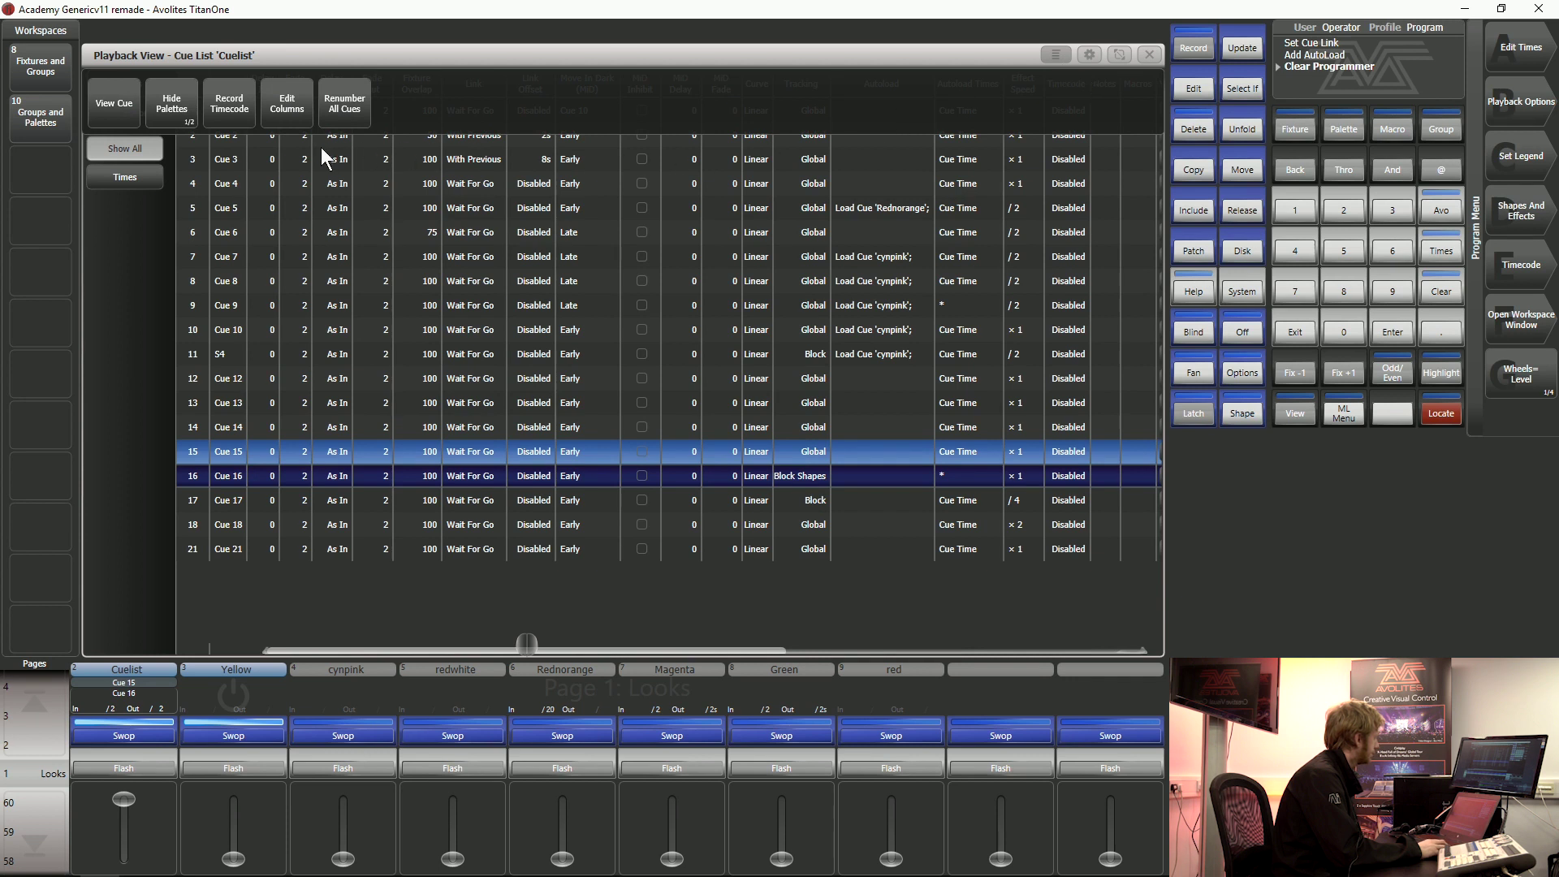
- Hide the Delay In, Fade In, Delay Out and Fade Out columns of Cuelist
{"action": "left_click", "coordinate": [288, 108]}
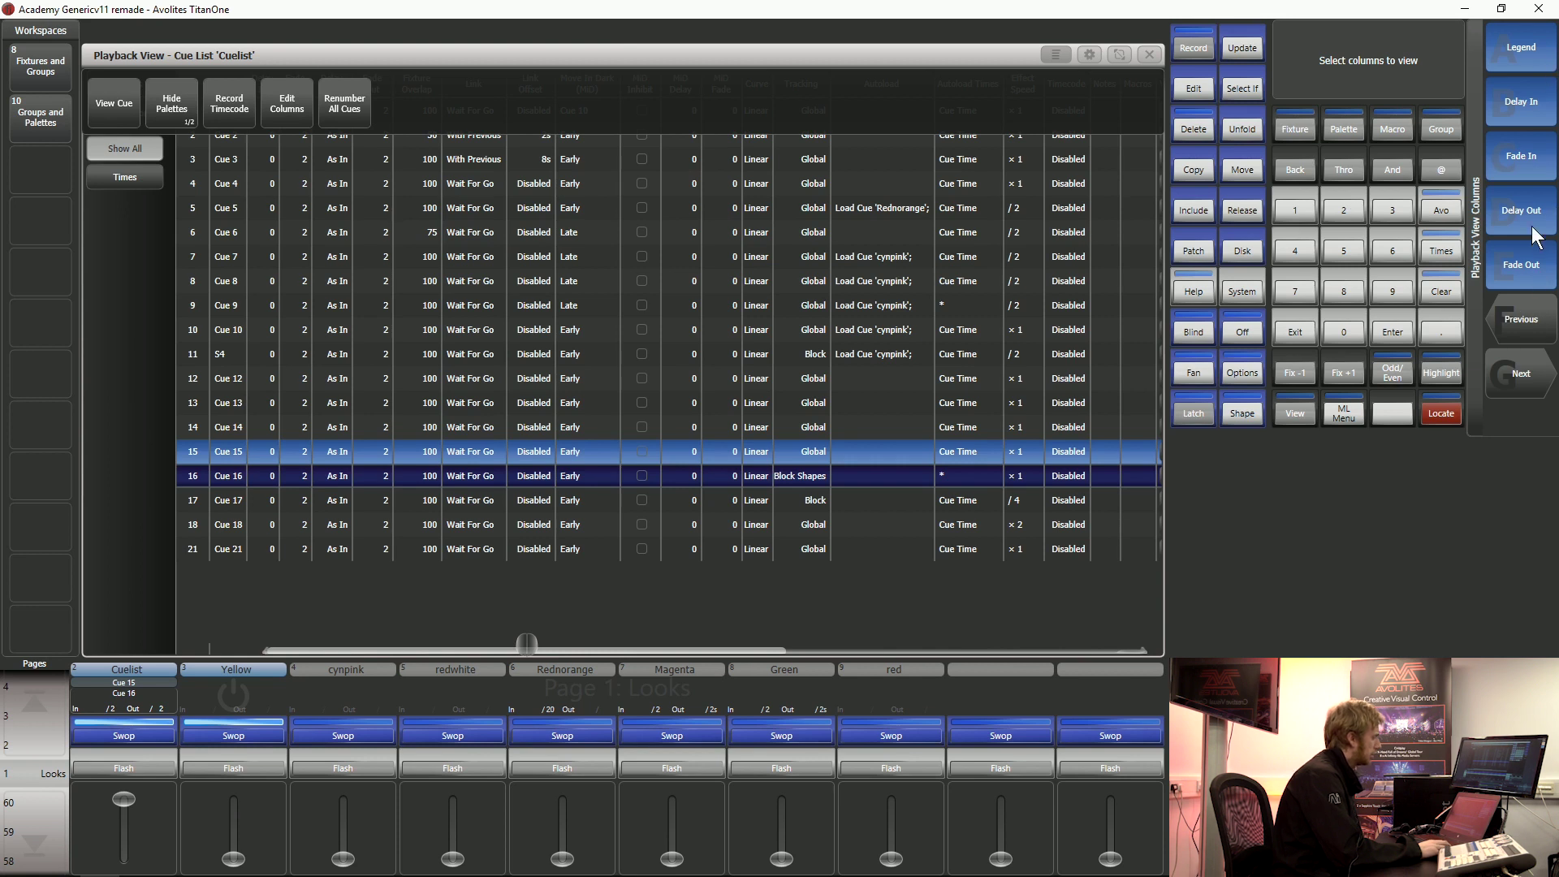
{"action": "left_click", "coordinate": [1518, 109]}
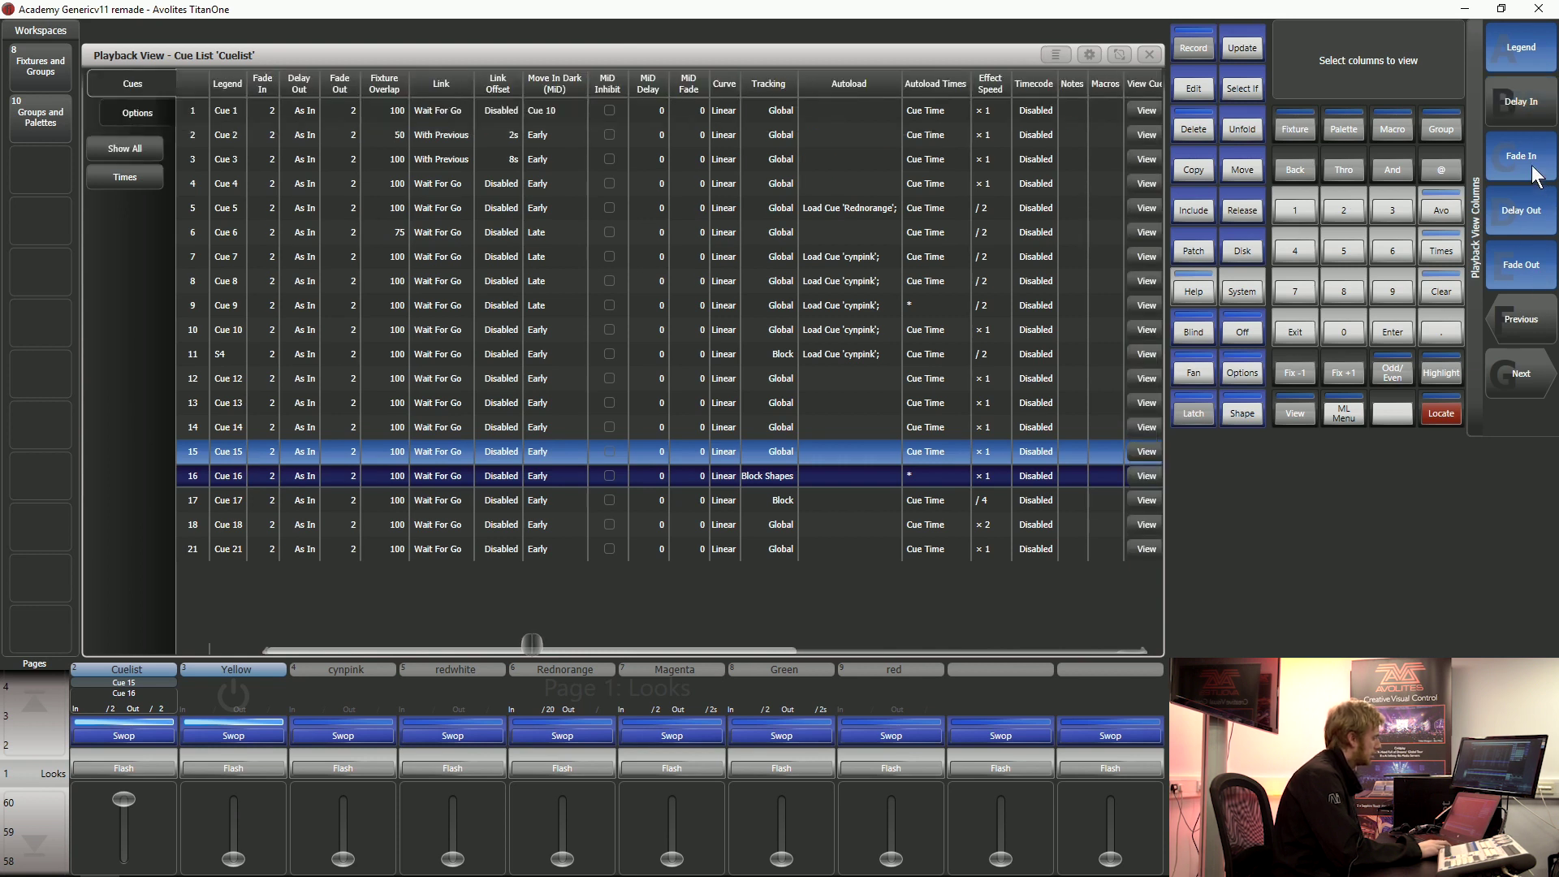
{"action": "left_click", "coordinate": [1519, 159]}
{"action": "left_click", "coordinate": [1517, 213]}
{"action": "left_click", "coordinate": [1511, 268]}
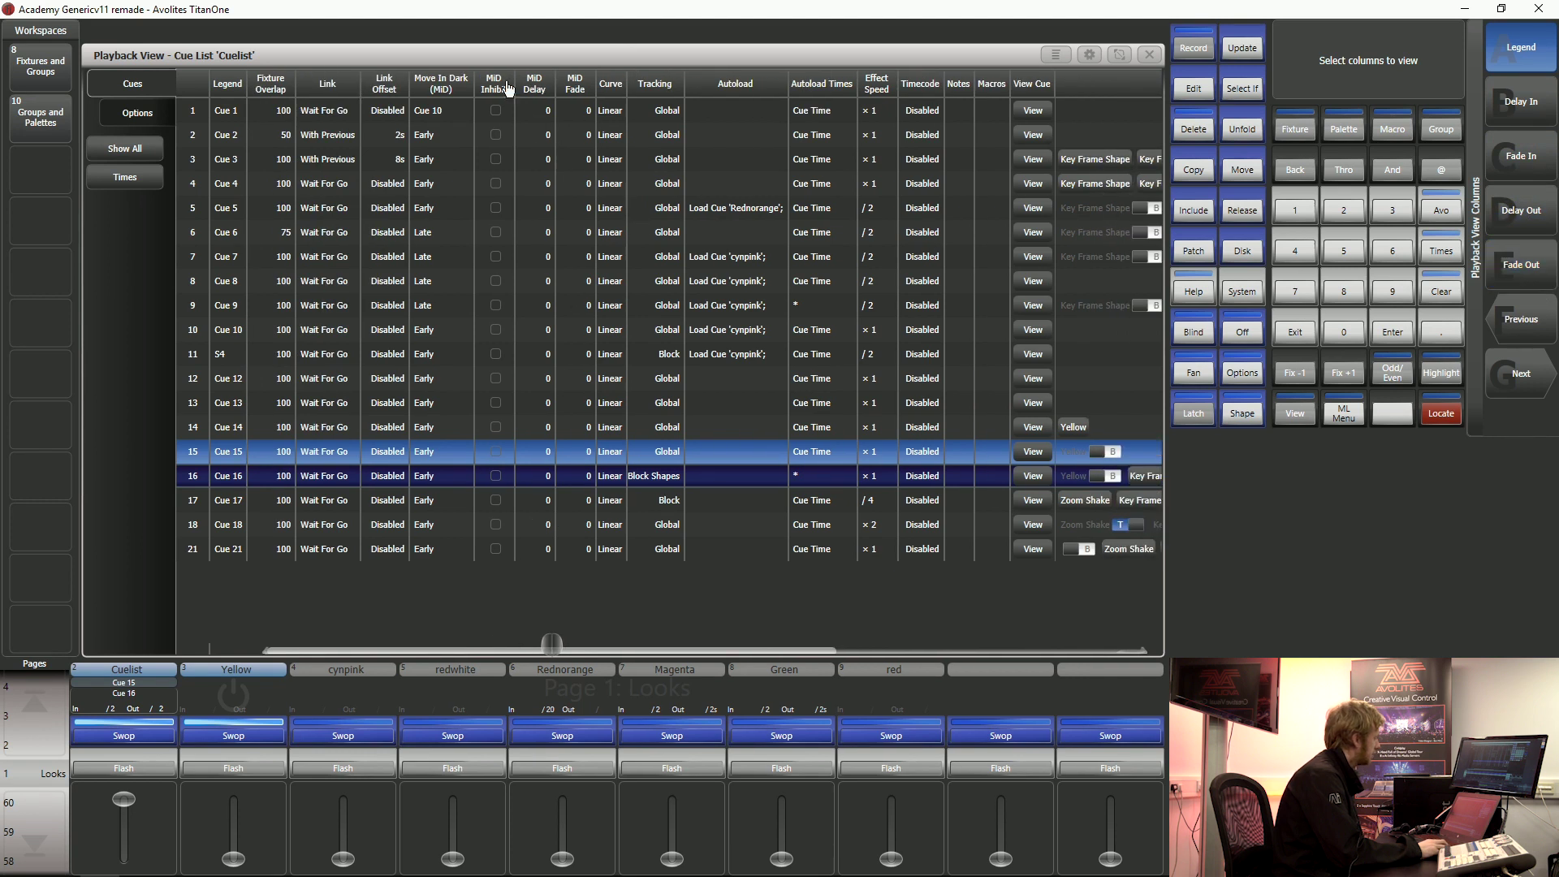
- Also hide the View Shapes, View Pixel Effect and Disabled columns
{"action": "left_click", "coordinate": [1529, 321]}
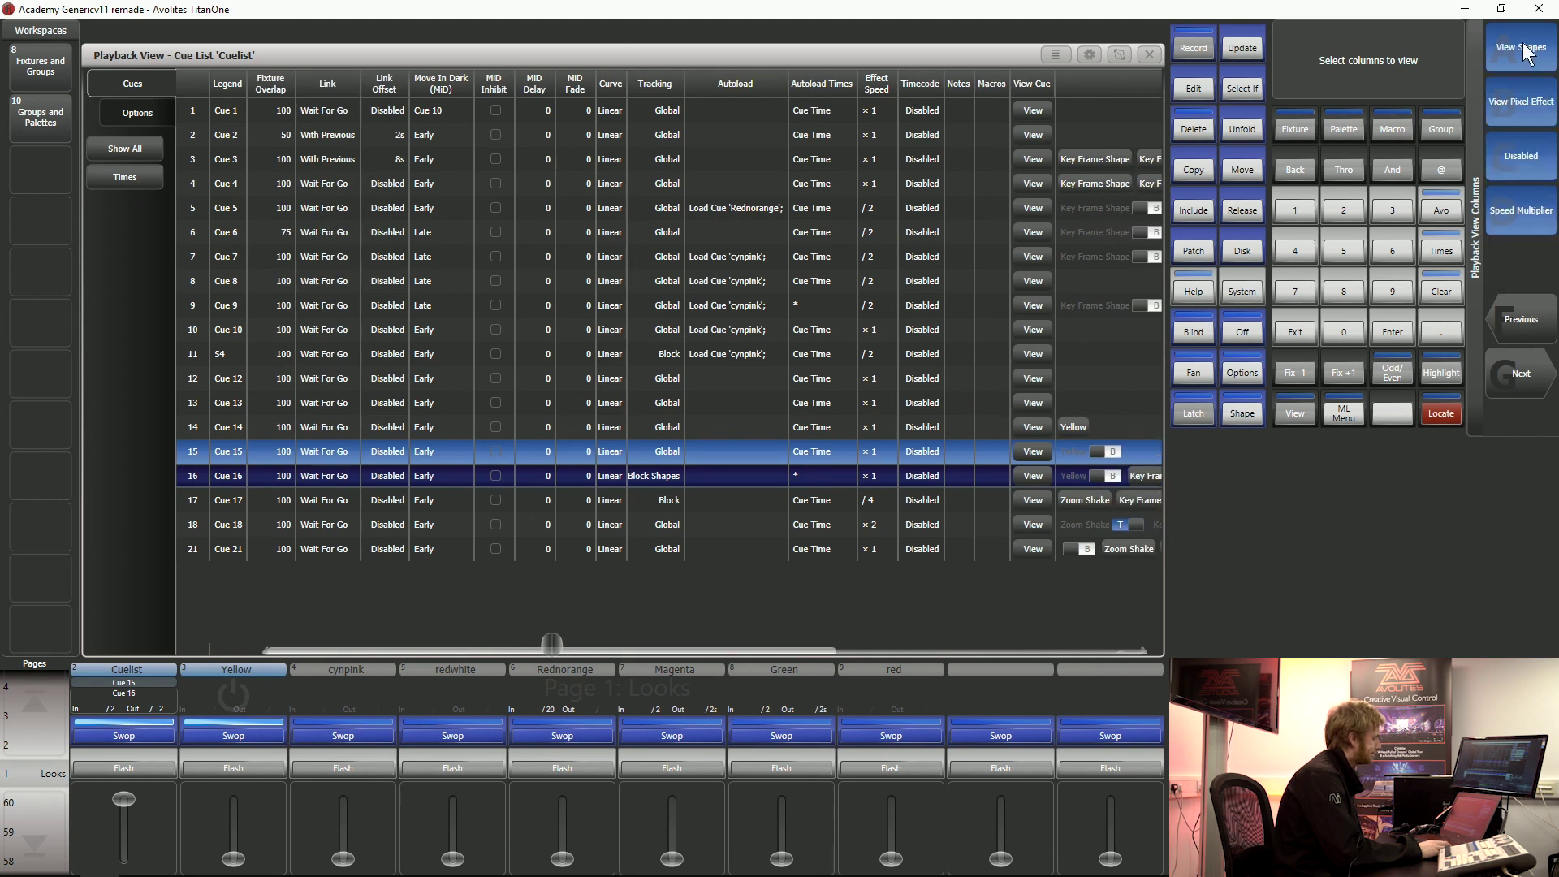
{"action": "left_click", "coordinate": [1525, 49]}
{"action": "left_click", "coordinate": [1527, 102]}
{"action": "left_click", "coordinate": [1521, 166]}
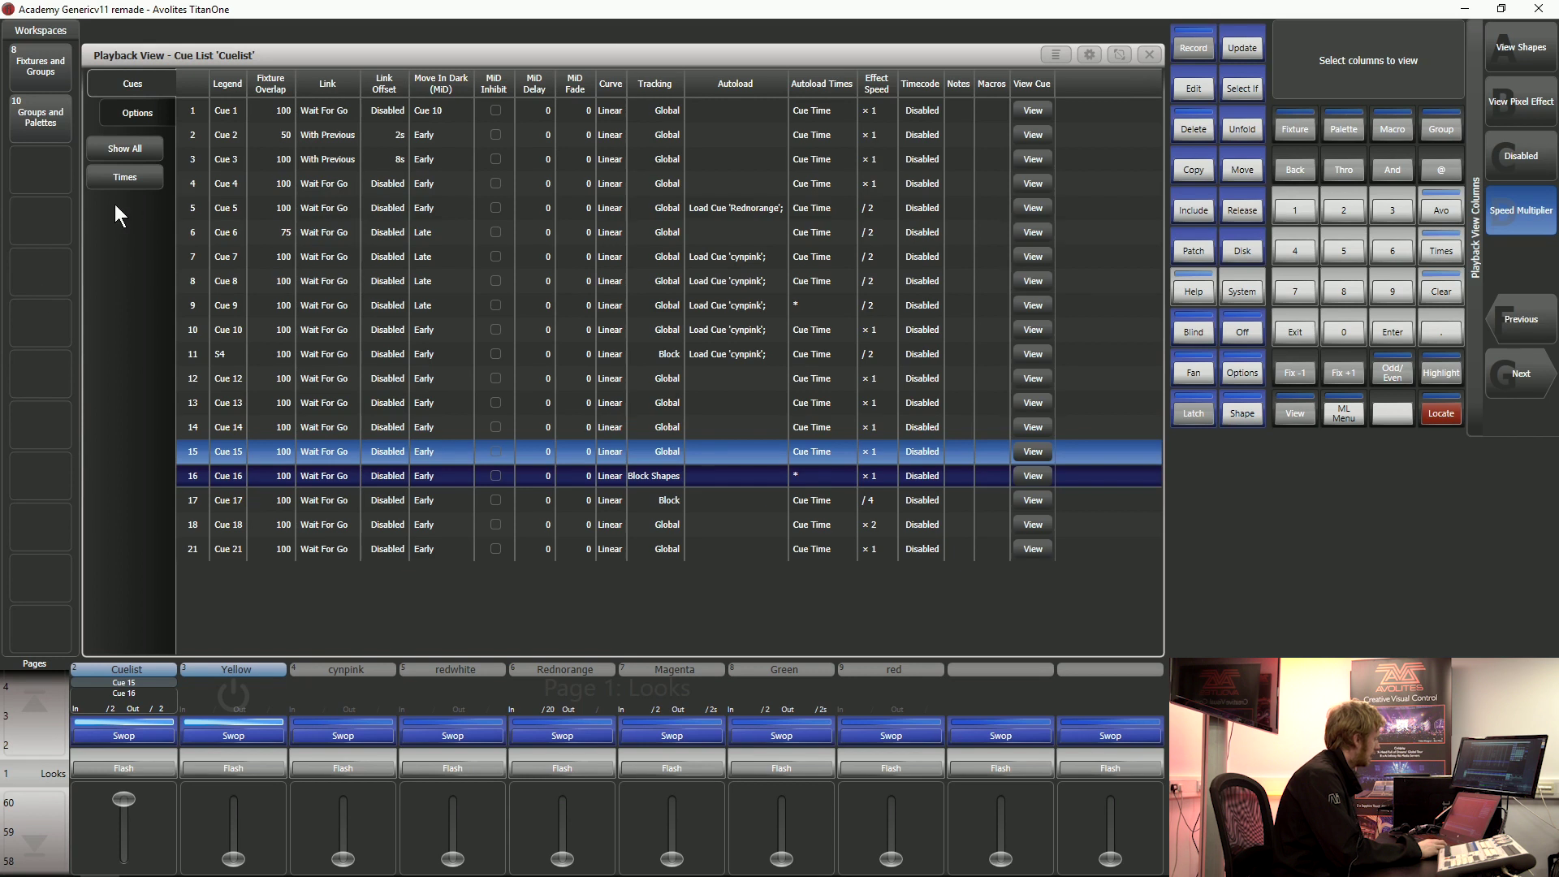
- Record the current column layout as a filter view and clear the programmer
{"action": "left_click", "coordinate": [1190, 49]}
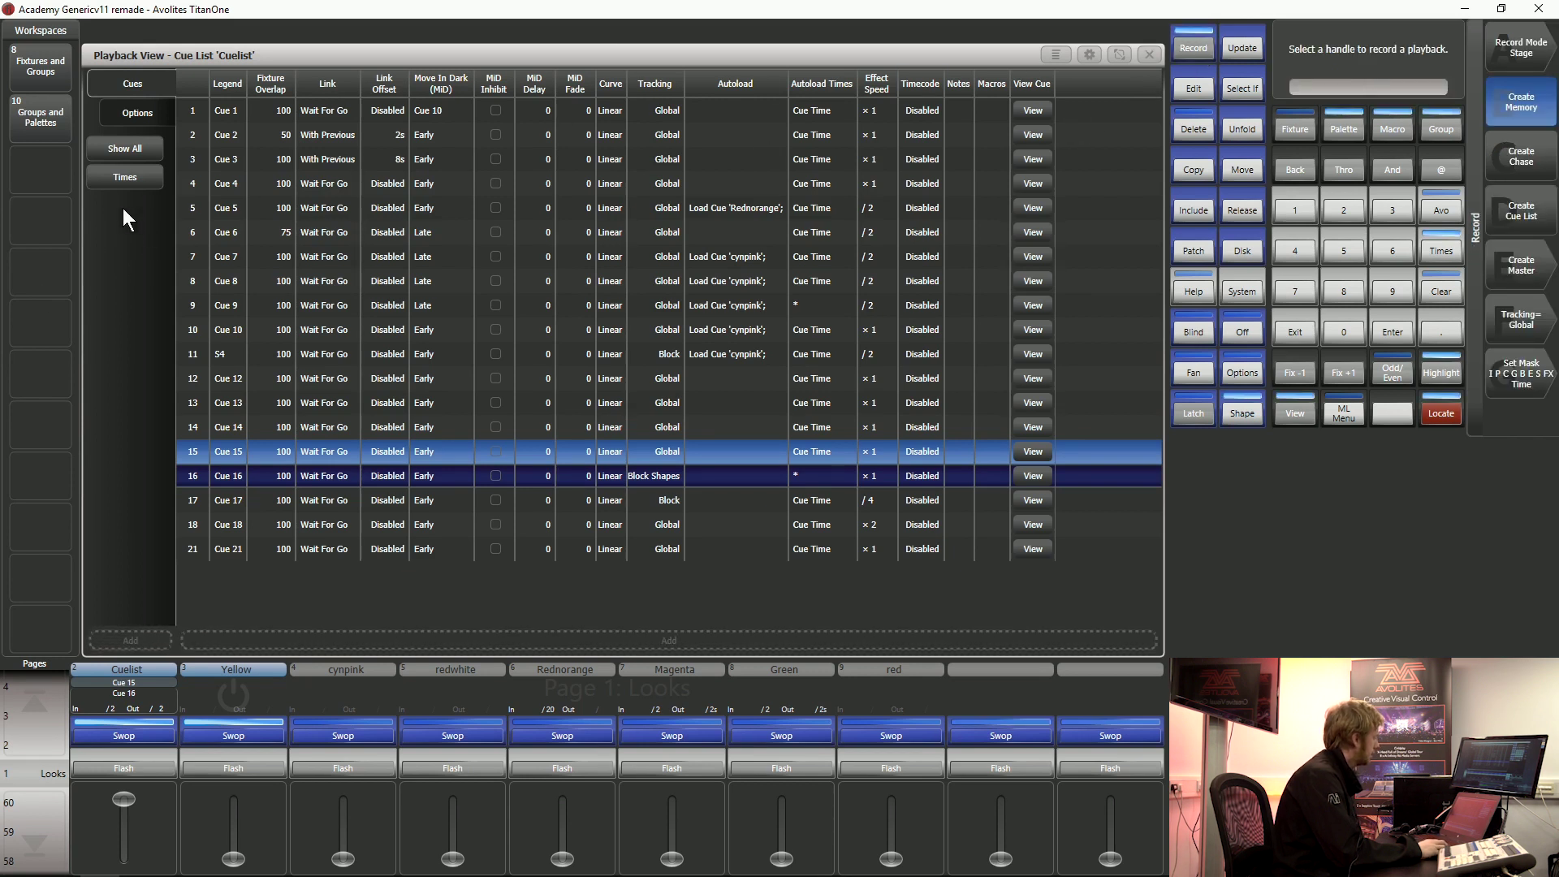
{"action": "key", "text": "Escape"}
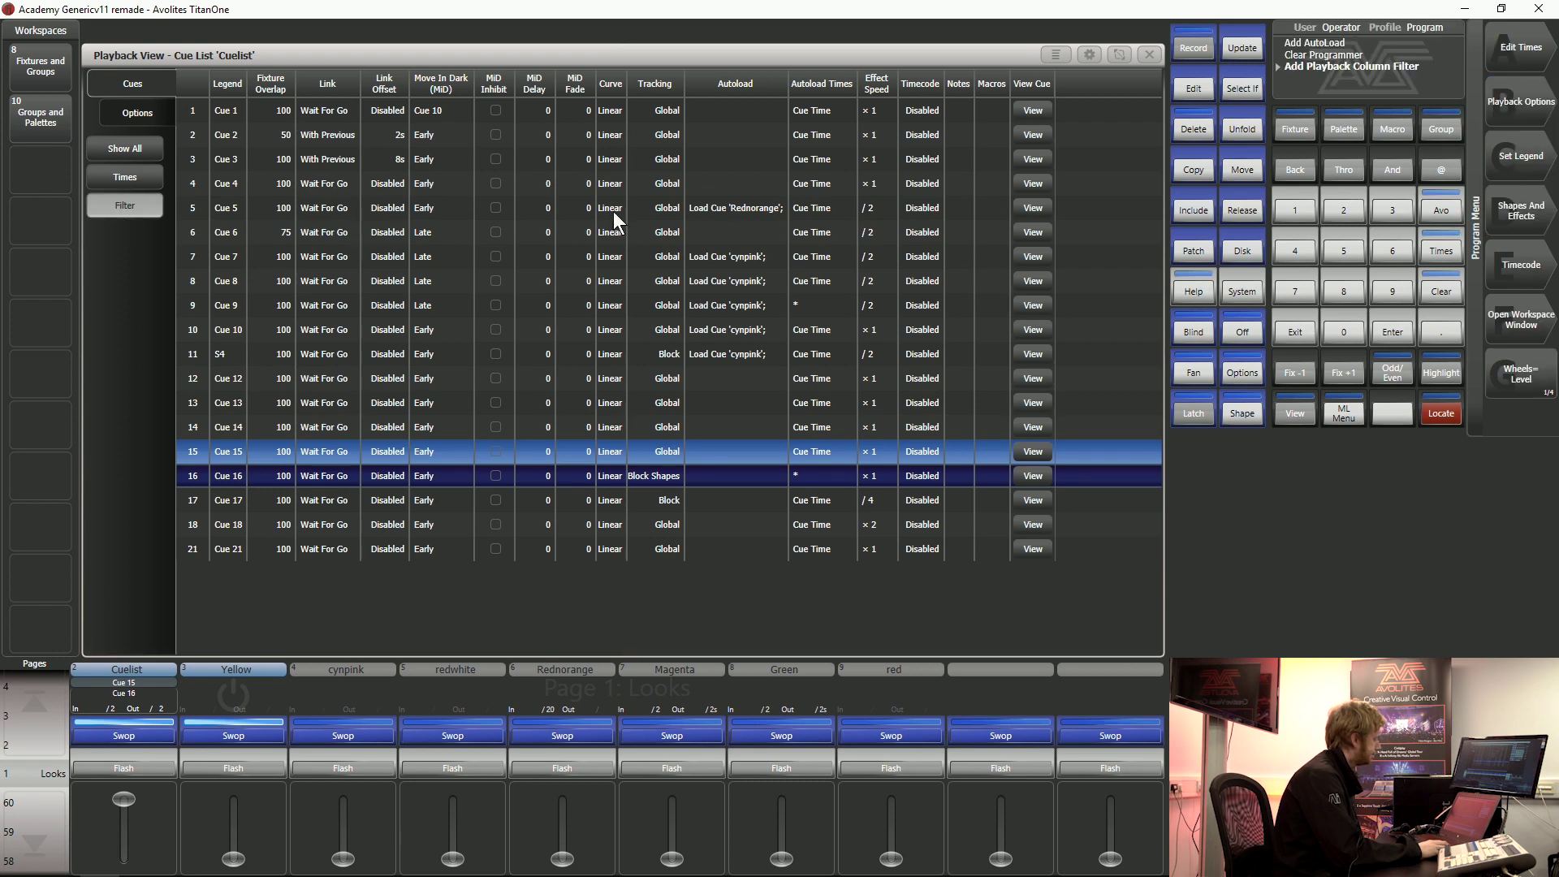
{"action": "key", "text": "Escape"}
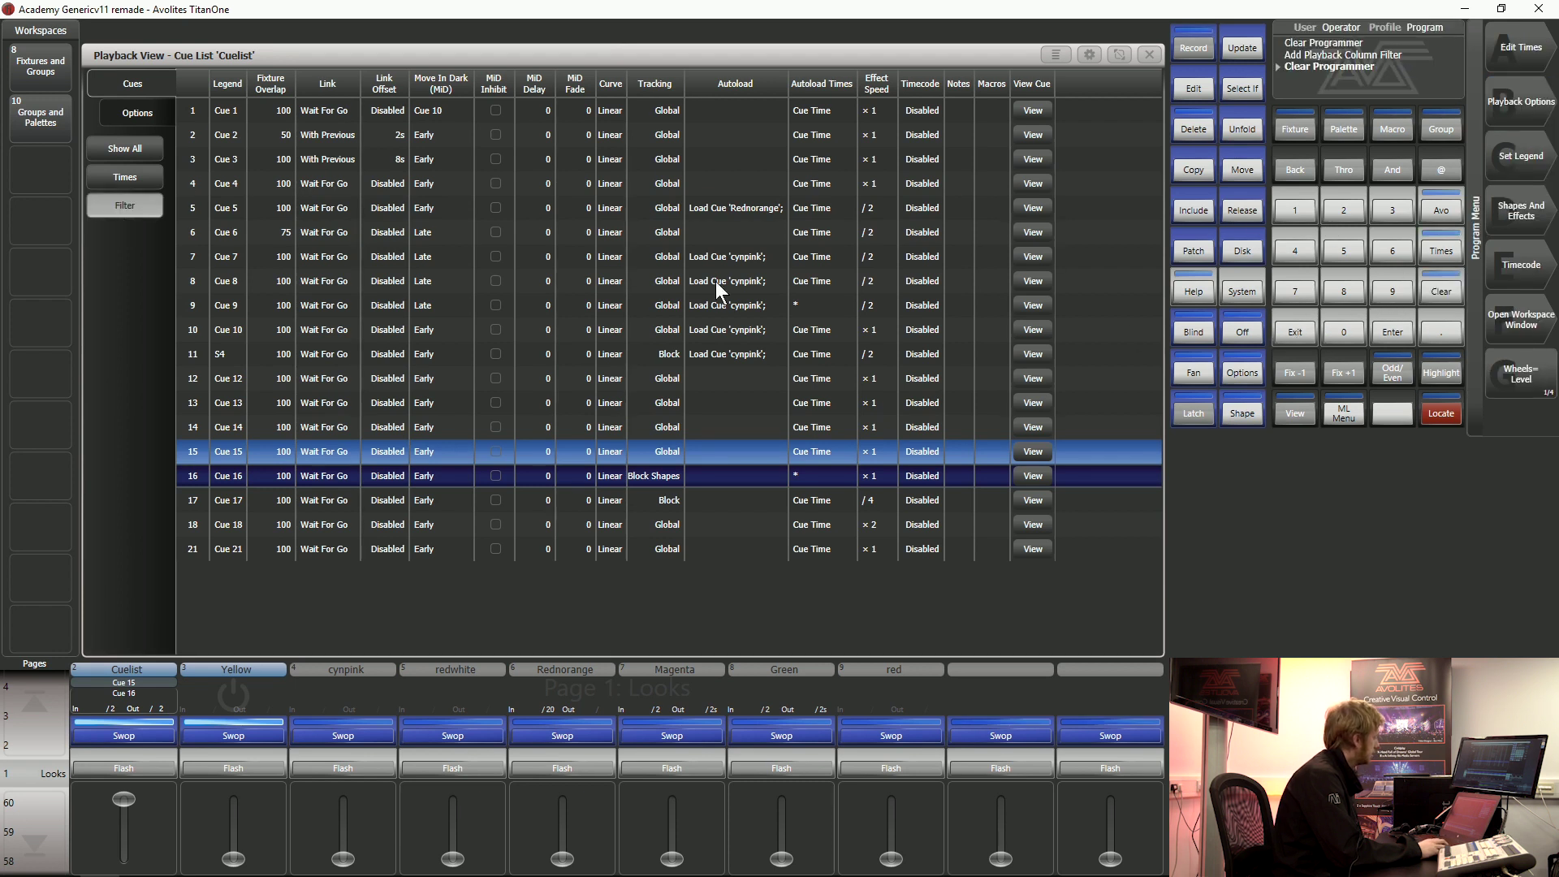
- Compare the Show All and Times views, then display the saved Filter view
{"action": "left_click", "coordinate": [134, 152]}
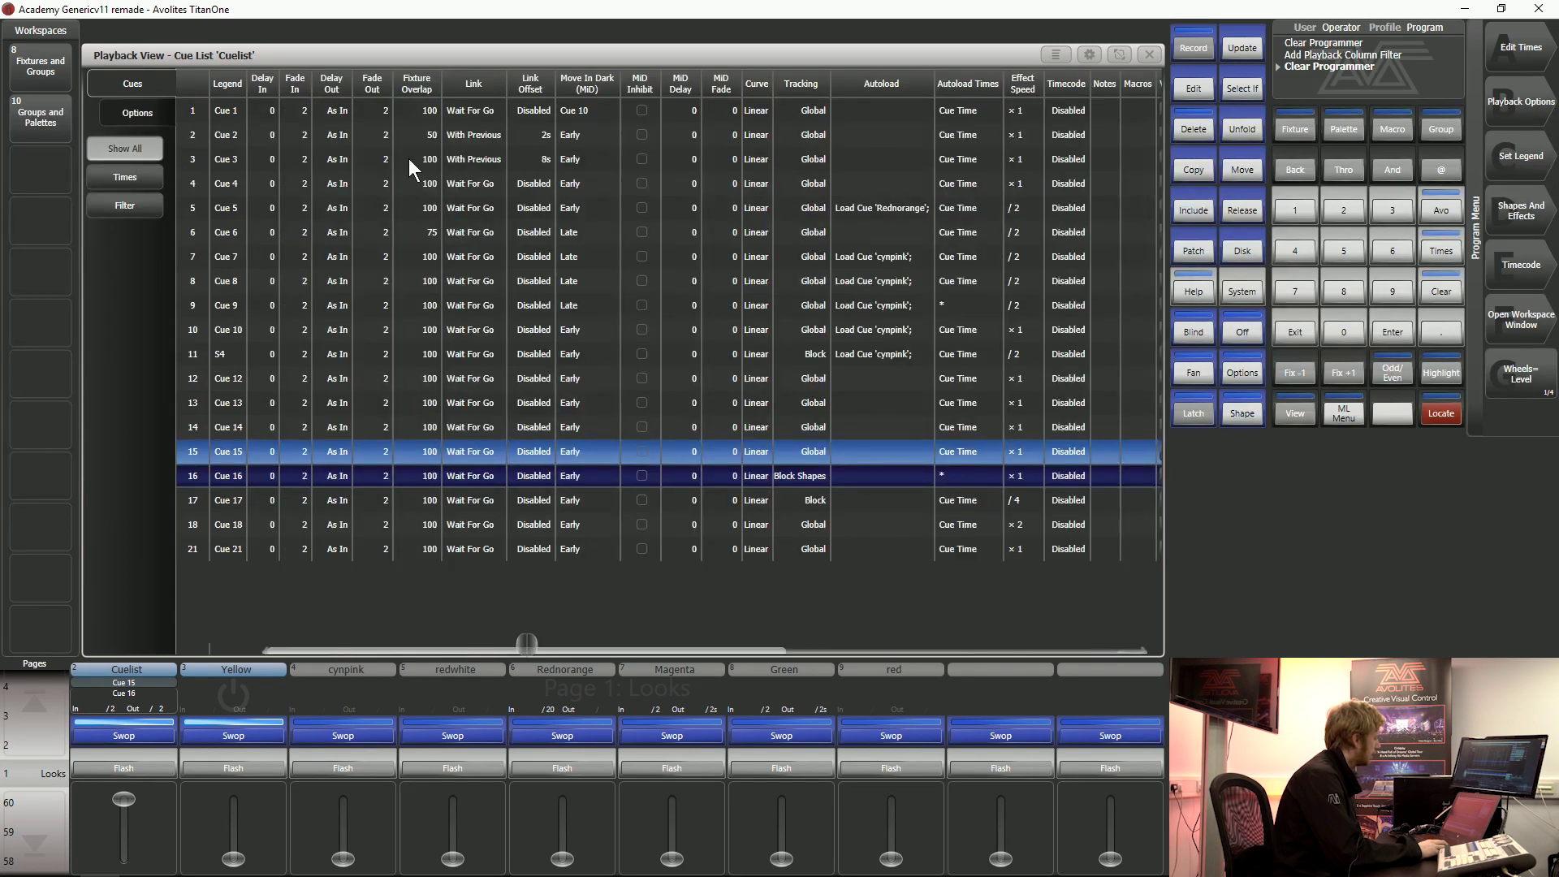
{"action": "left_click", "coordinate": [149, 178]}
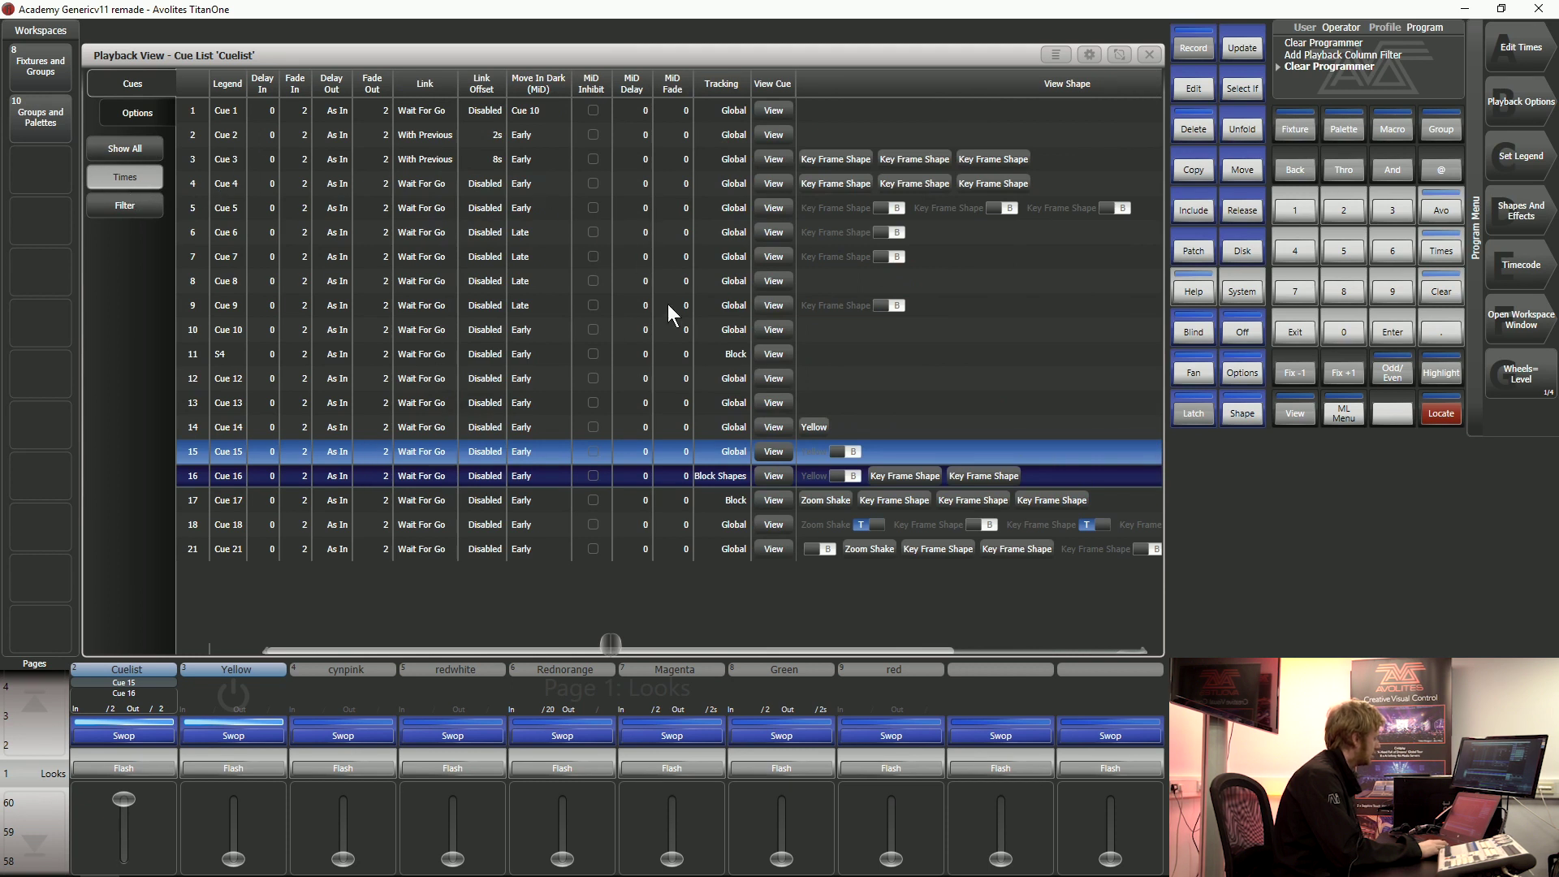
{"action": "left_click", "coordinate": [130, 213]}
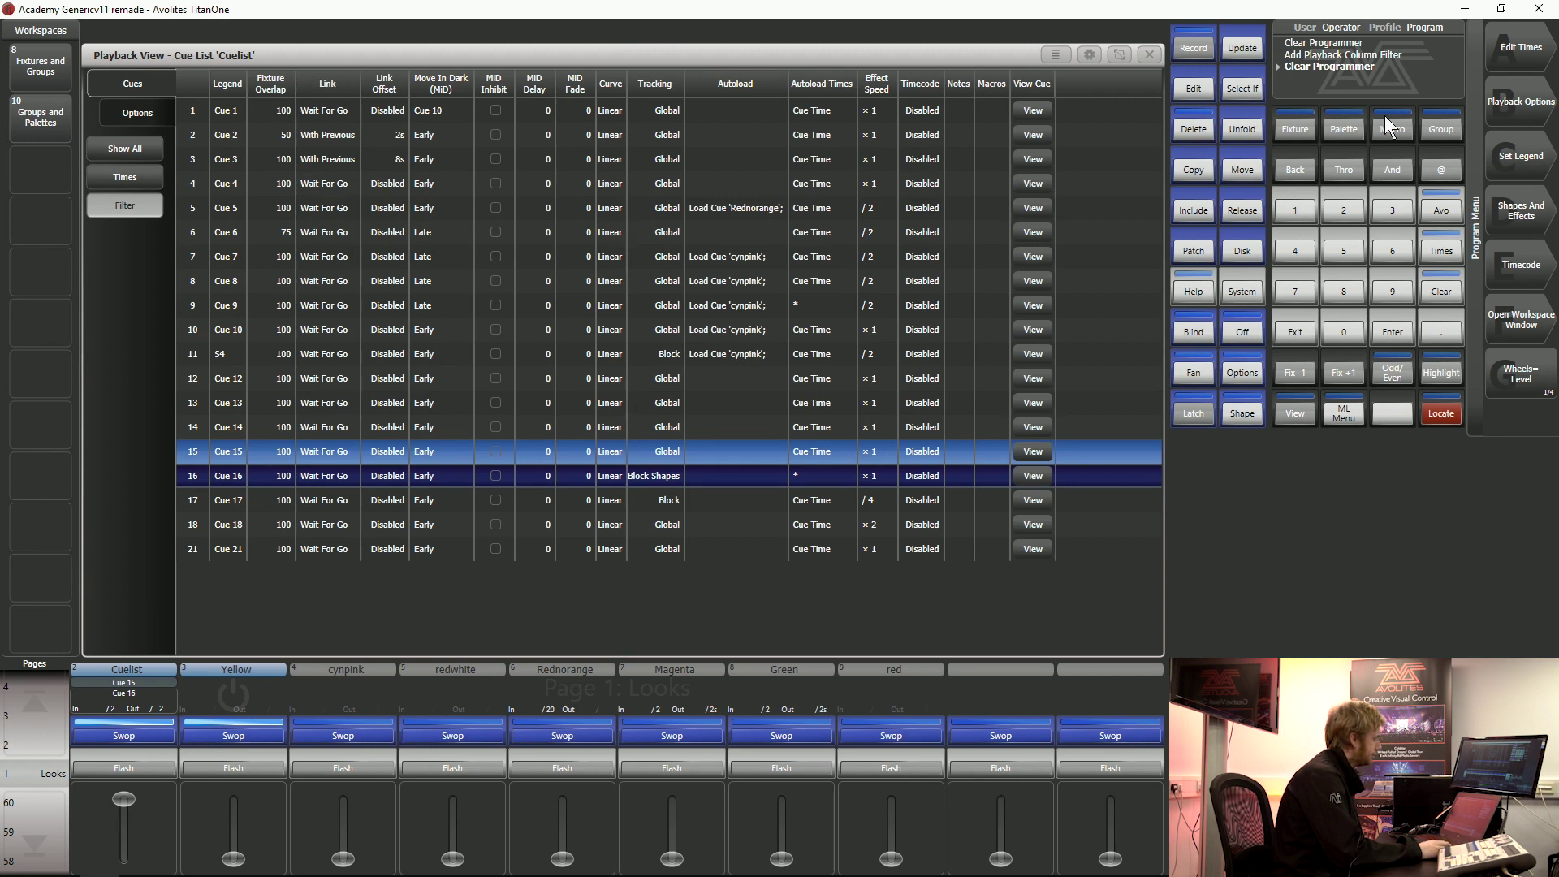
- In Edit Times, select cue 5 and assign it a halo colour from the picker
{"action": "left_click", "coordinate": [1509, 49]}
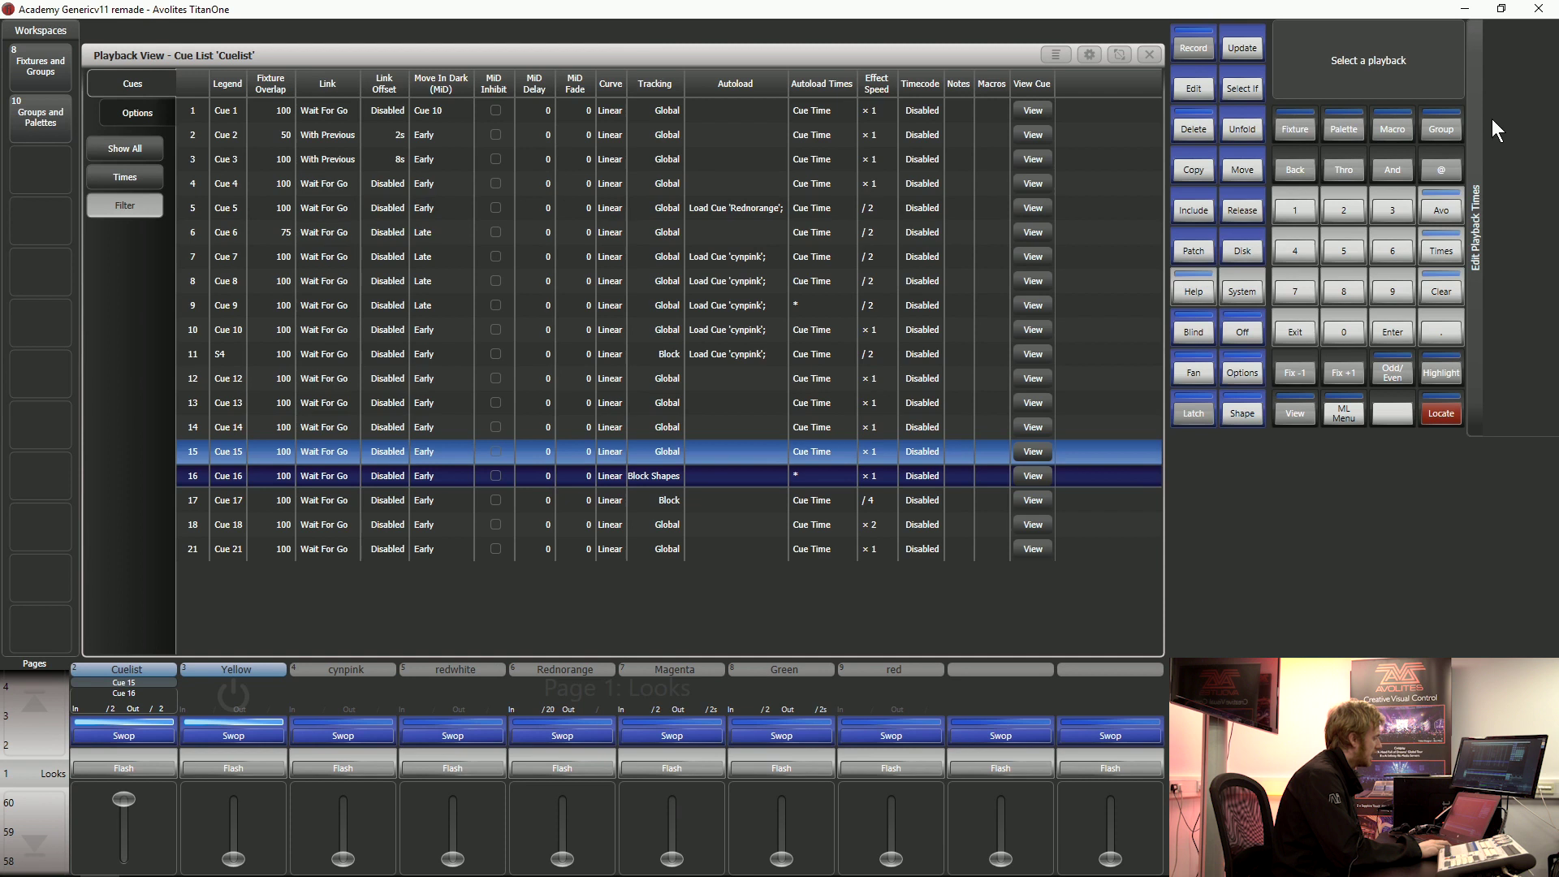
{"action": "left_click", "coordinate": [1299, 331]}
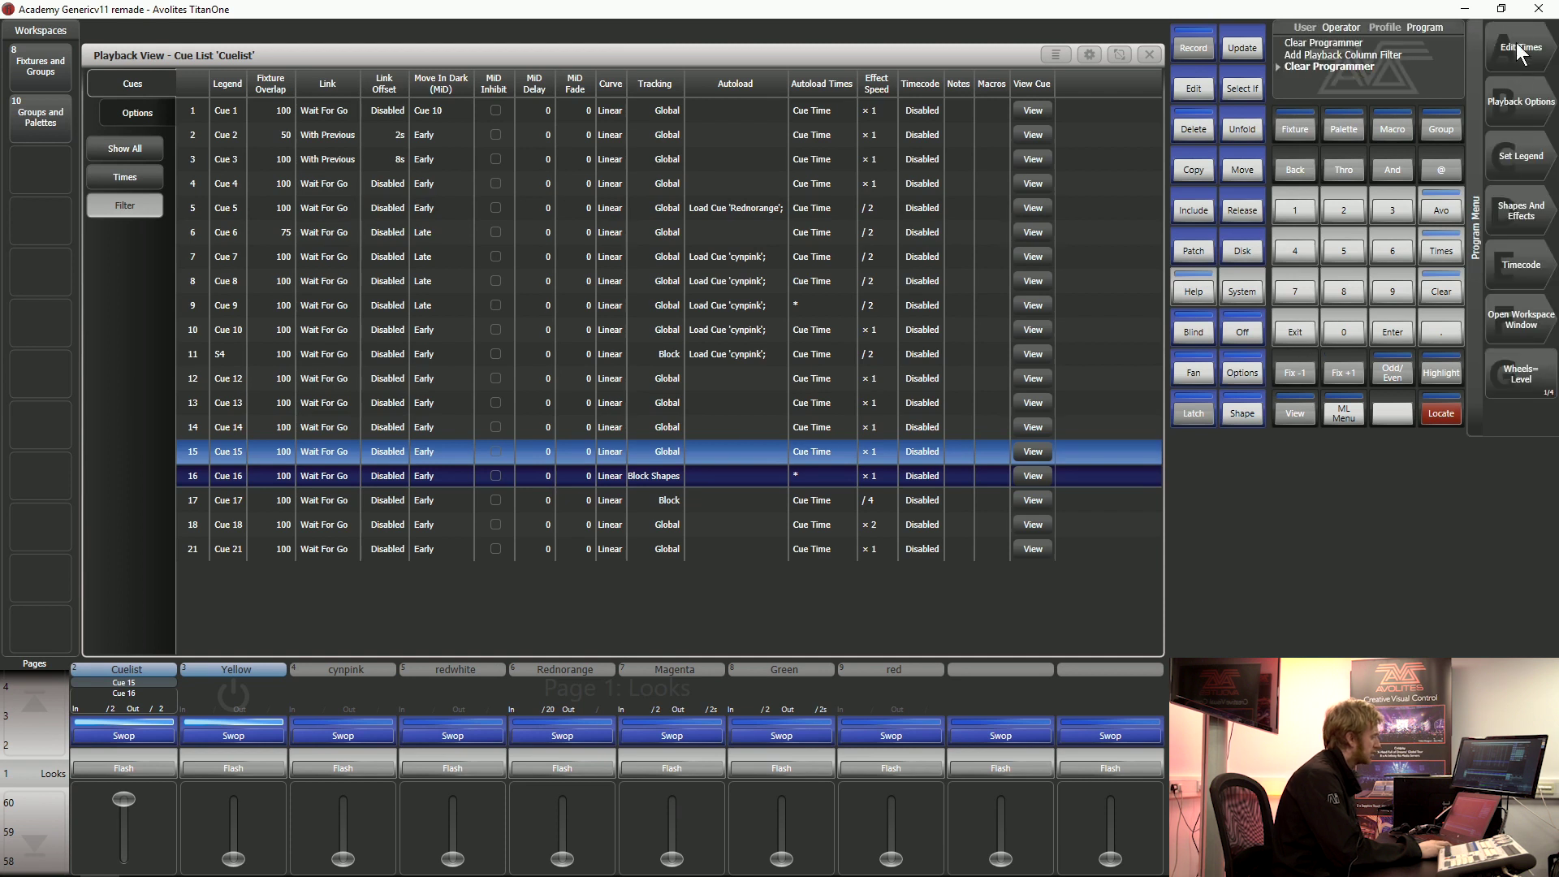
{"action": "left_click", "coordinate": [1535, 59]}
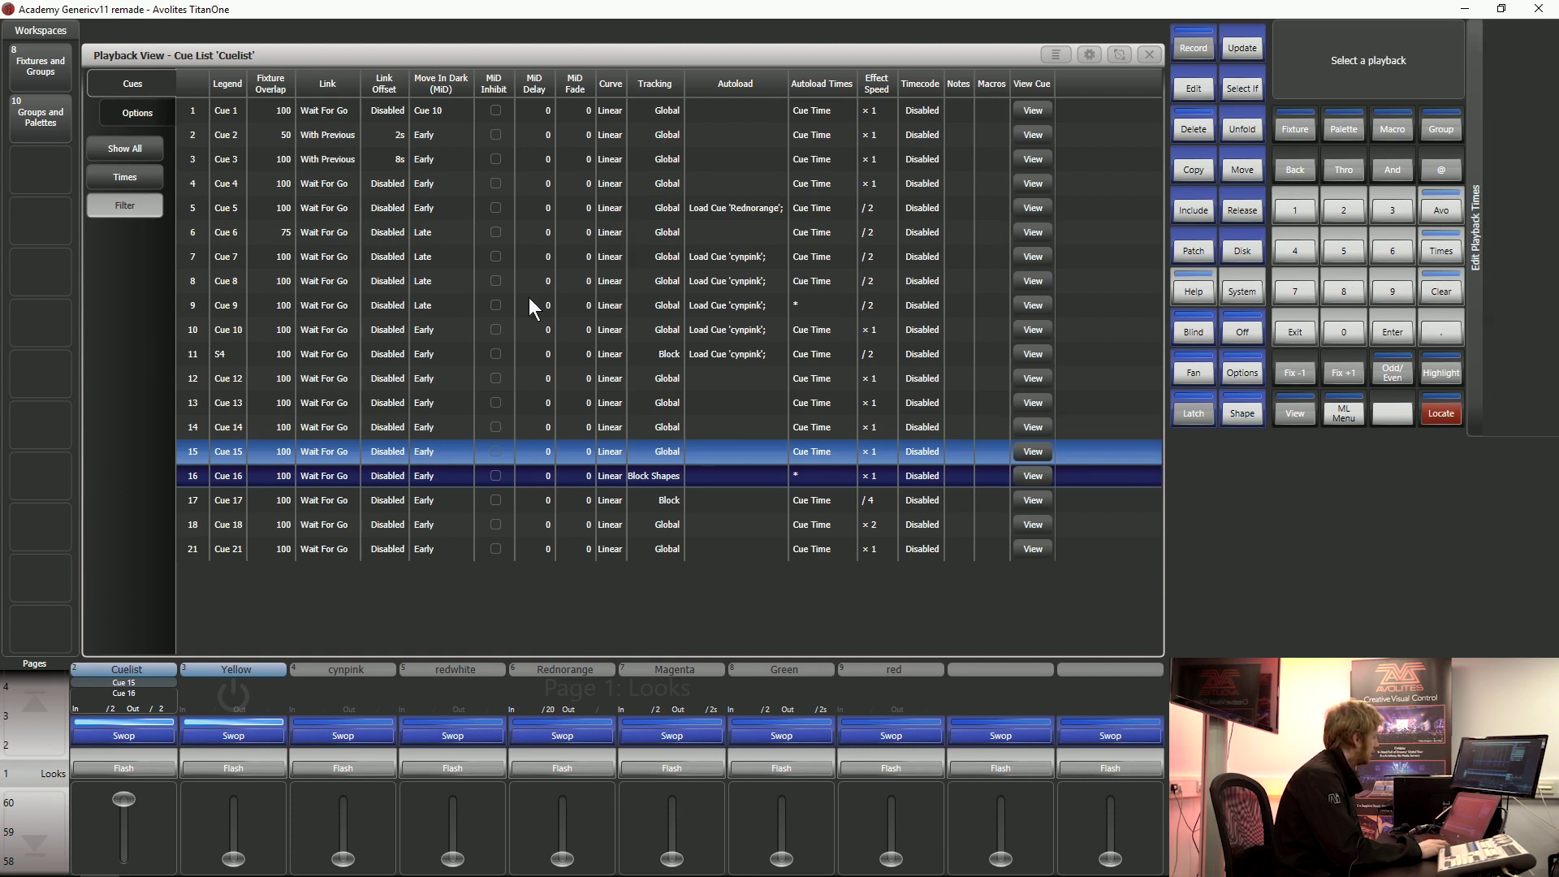
{"action": "left_click", "coordinate": [191, 208]}
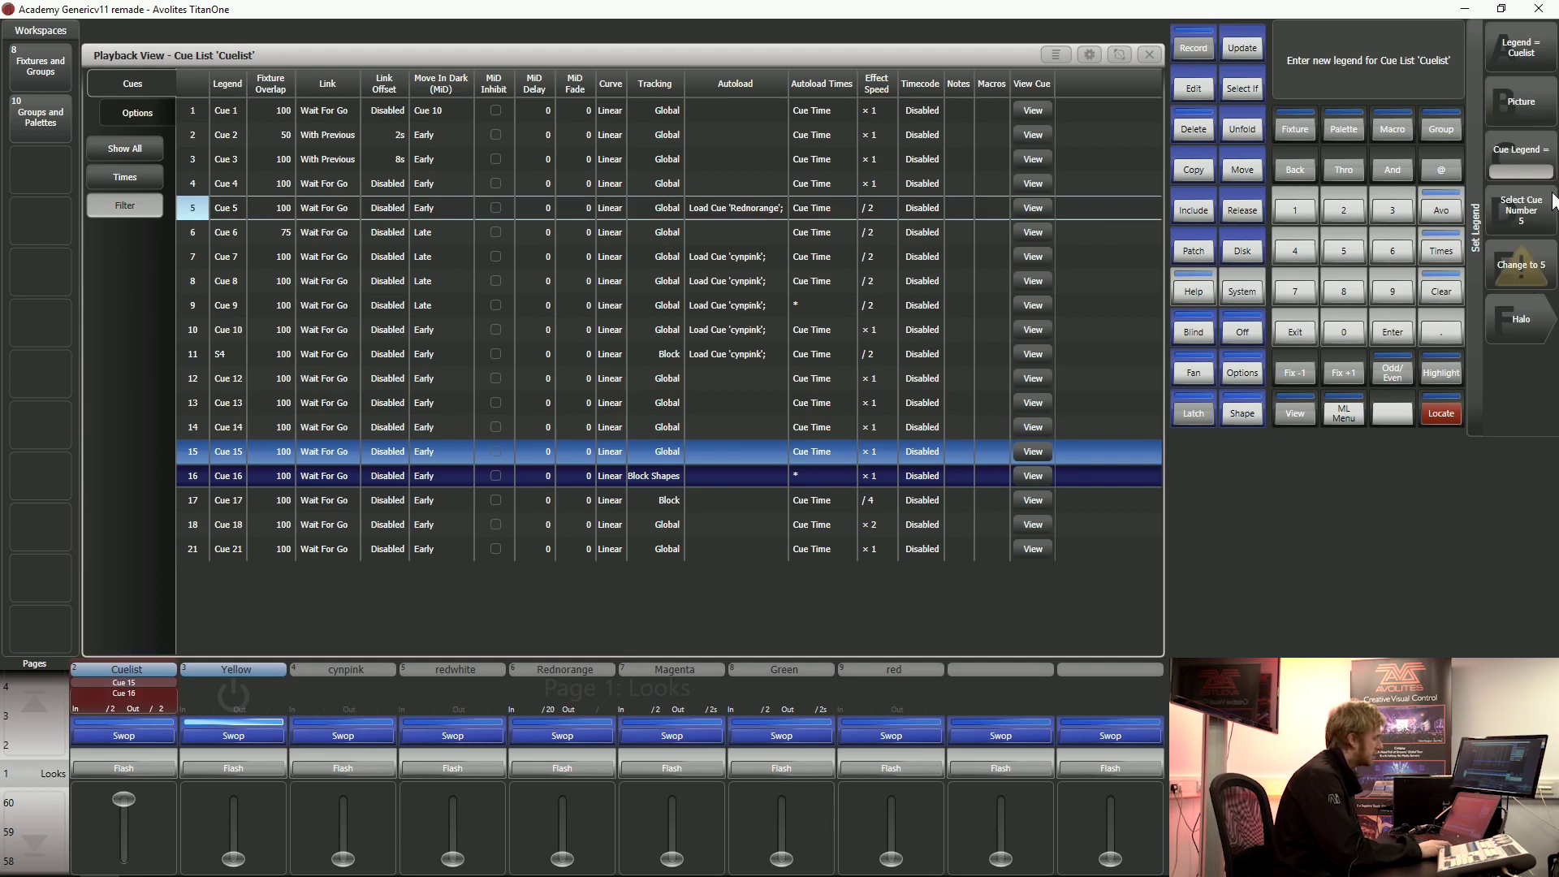
{"action": "left_click", "coordinate": [1509, 324]}
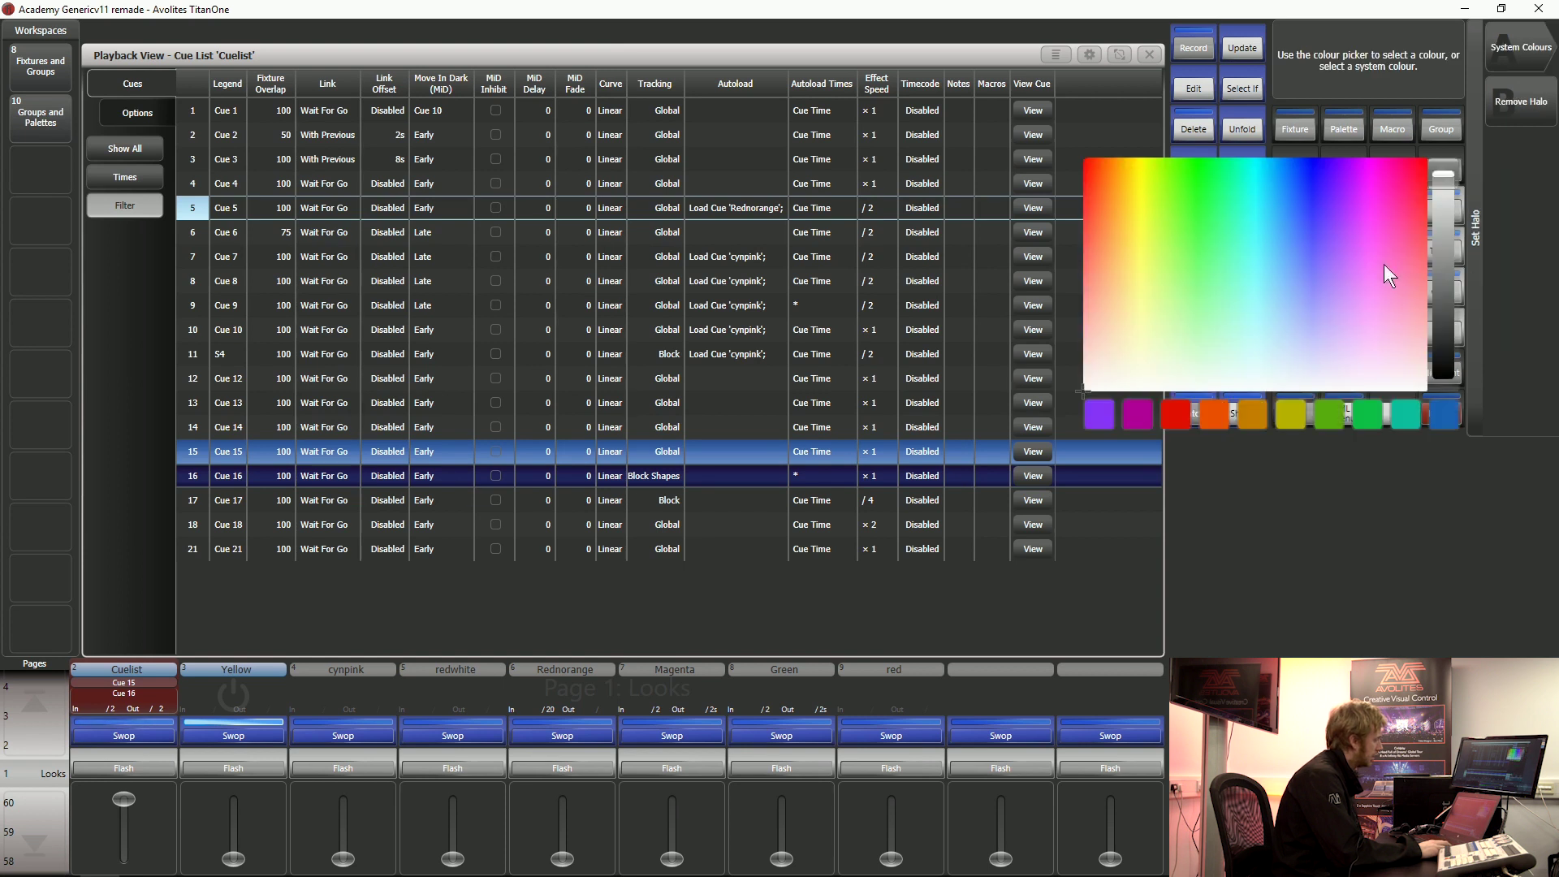
{"action": "left_click", "coordinate": [1251, 163]}
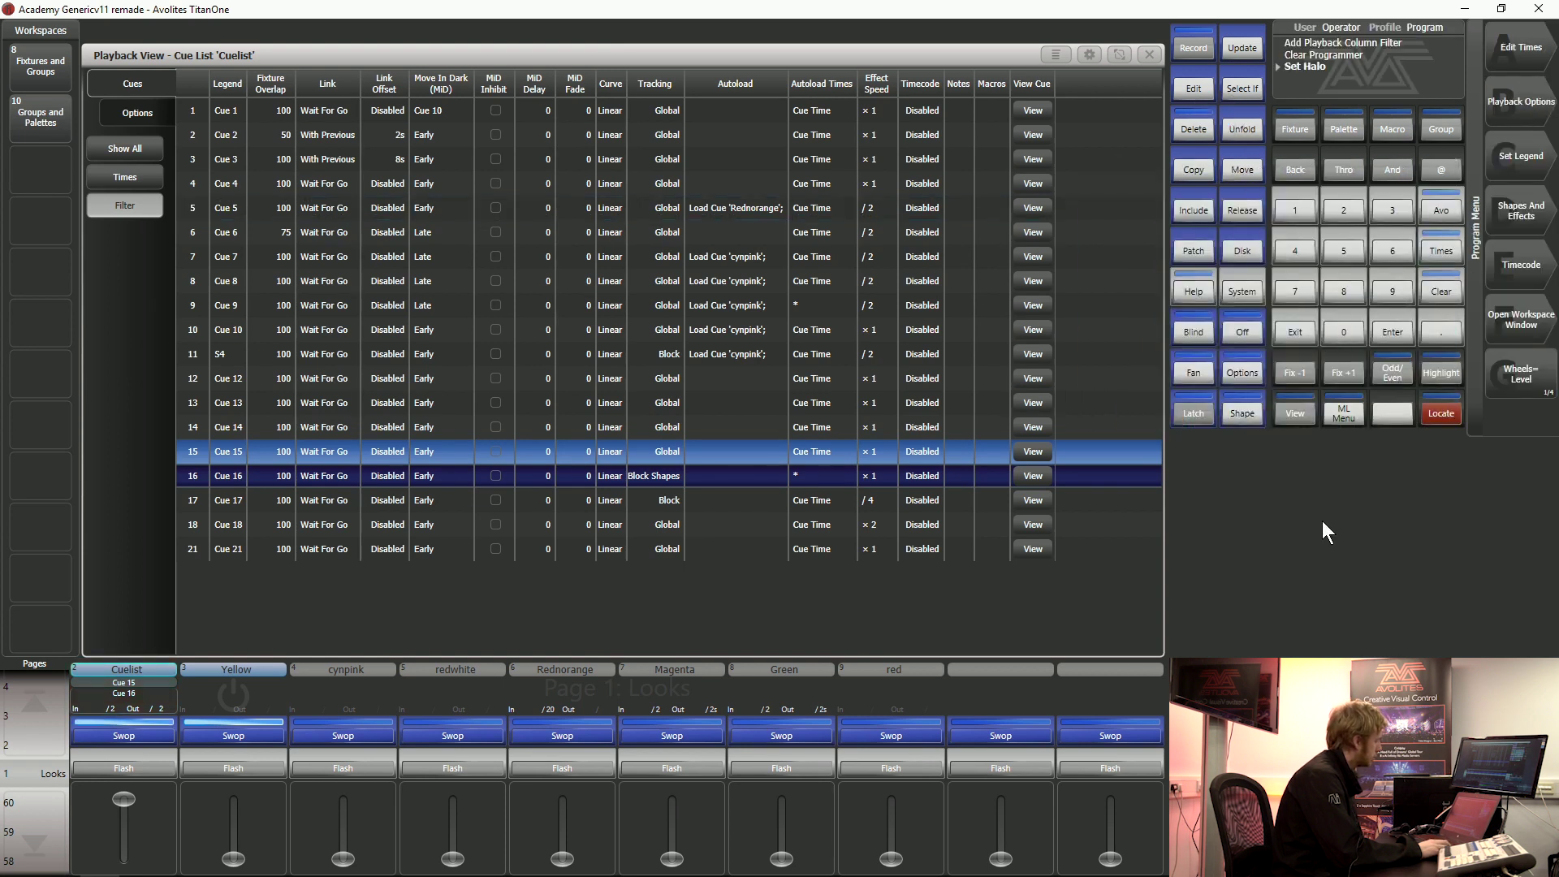